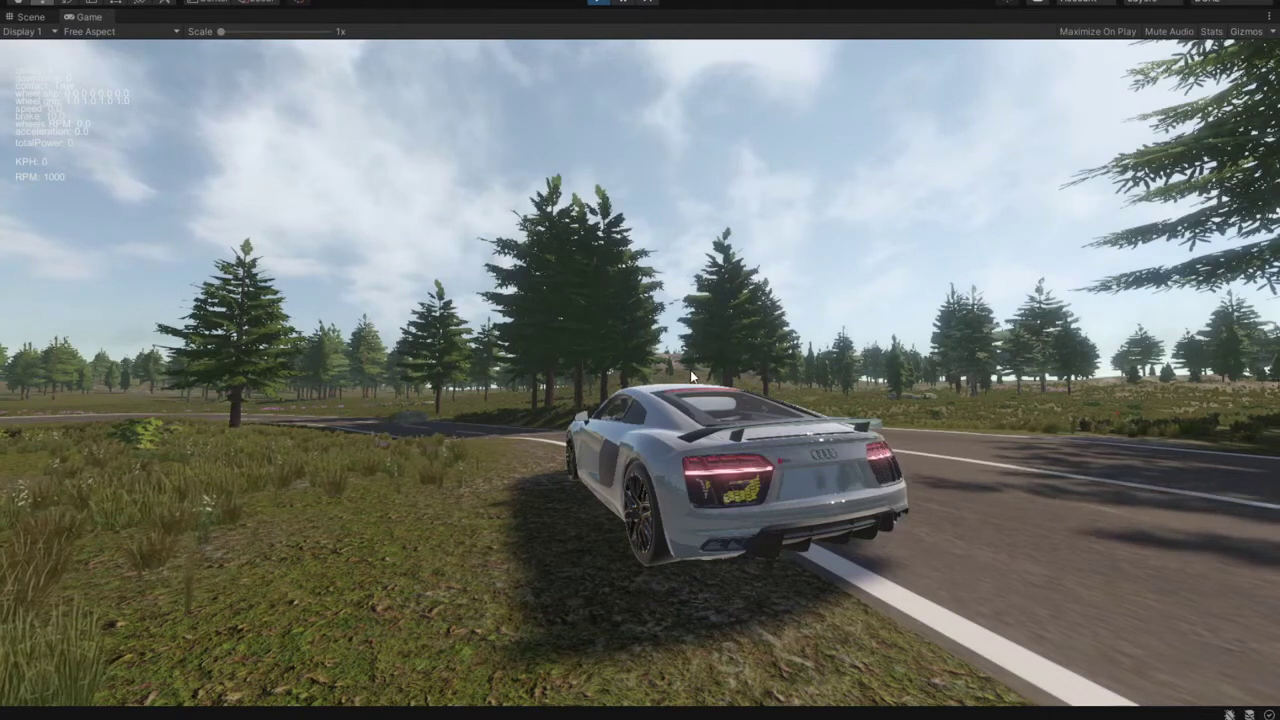
Examine the map's terrain, forest and existing road layout in the Scene view
{"action": "left_click", "coordinate": [48, 17]}
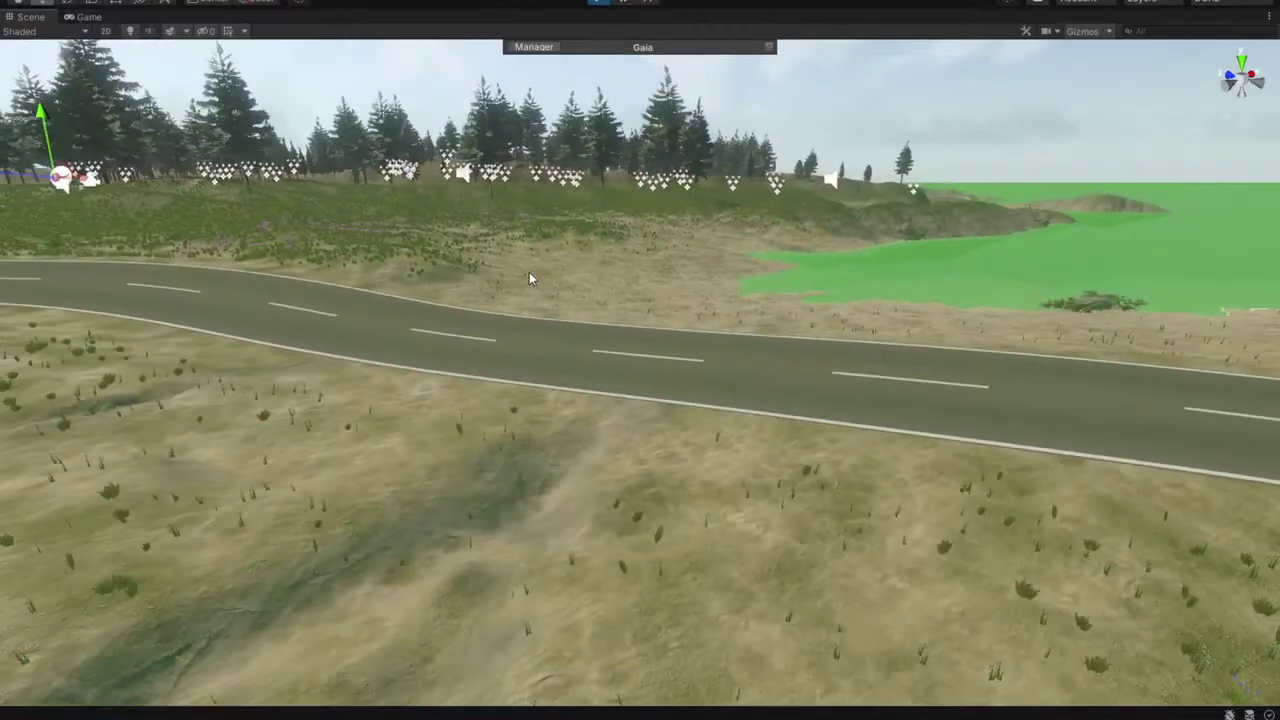
{"action": "scroll", "coordinate": [530, 281], "scroll_direction": "down", "scroll_amount": 10}
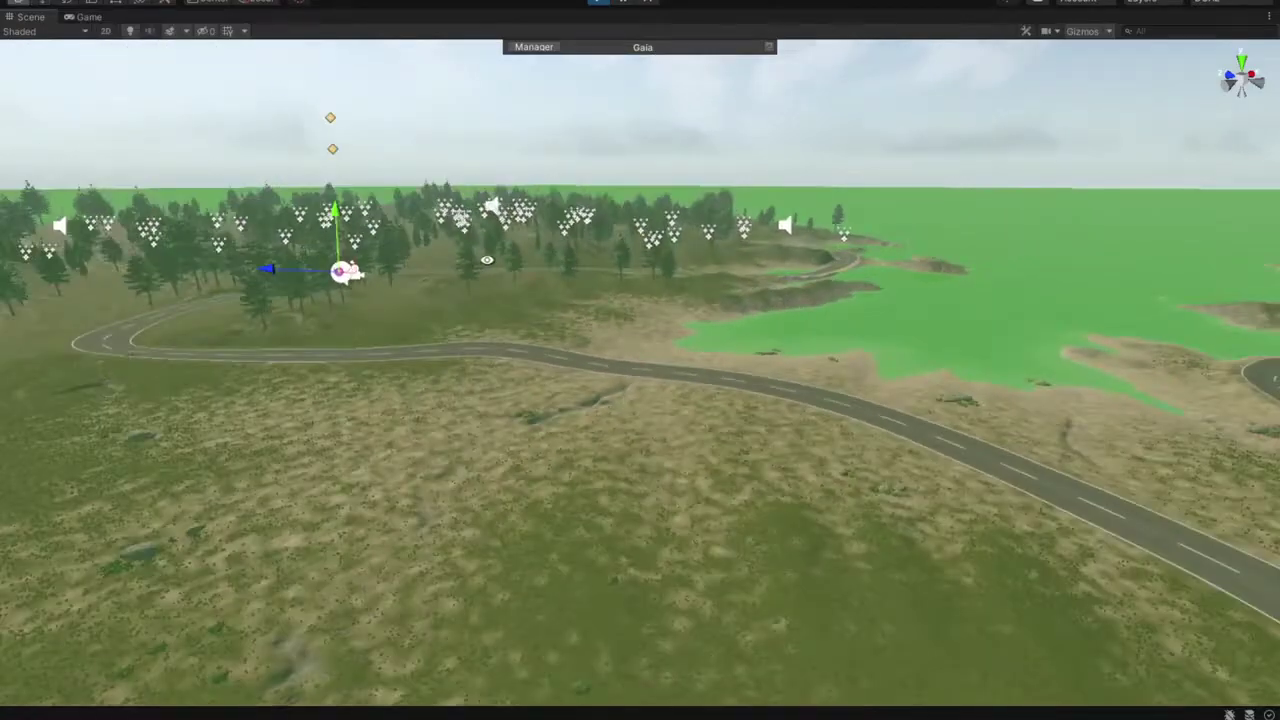
{"action": "right_click_drag", "start_coordinate": [487, 260], "coordinate": [688, 374]}
{"action": "scroll", "coordinate": [654, 337], "scroll_direction": "down", "scroll_amount": 6}
{"action": "middle_click_drag", "start_coordinate": [649, 334], "coordinate": [800, 265]}
{"action": "left_click_drag", "start_coordinate": [800, 265], "coordinate": [840, 289], "text": "alt"}
{"action": "middle_click_drag", "start_coordinate": [840, 289], "coordinate": [691, 311]}
{"action": "left_click_drag", "start_coordinate": [691, 311], "coordinate": [751, 259], "text": "alt"}
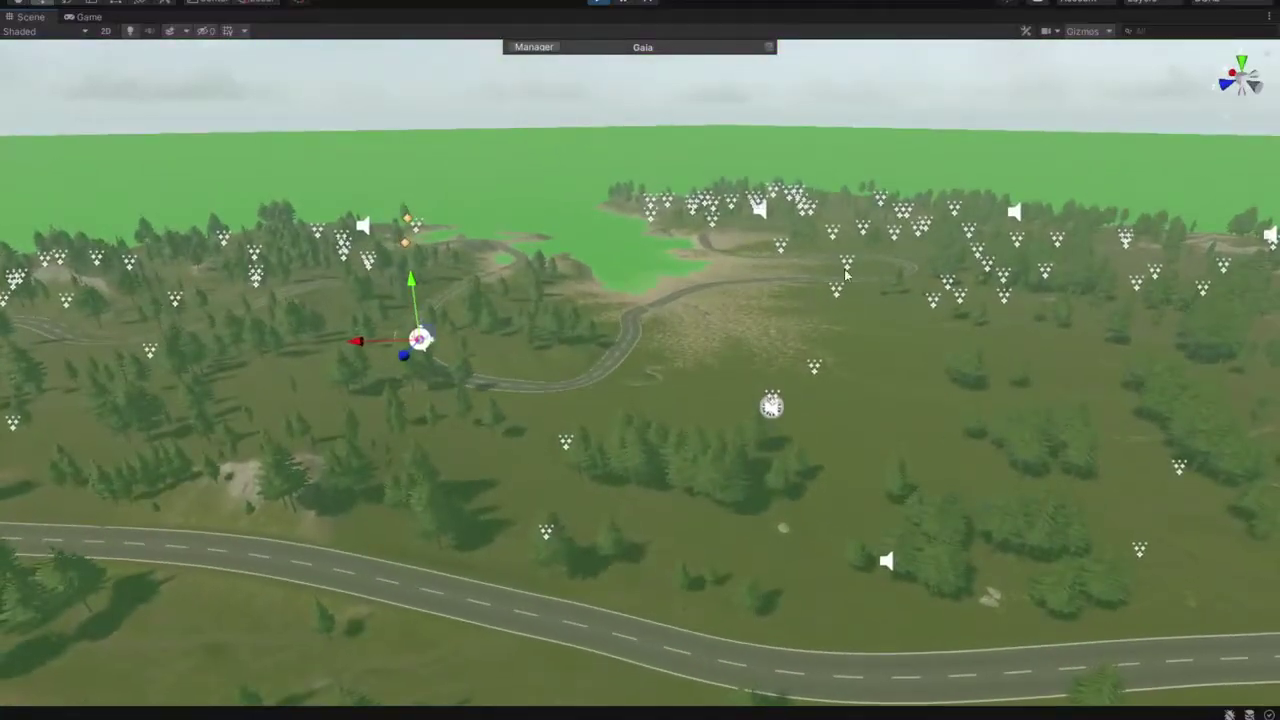
{"action": "right_click_drag", "start_coordinate": [846, 272], "coordinate": [818, 382]}
{"action": "right_click_drag", "start_coordinate": [613, 321], "coordinate": [709, 383]}
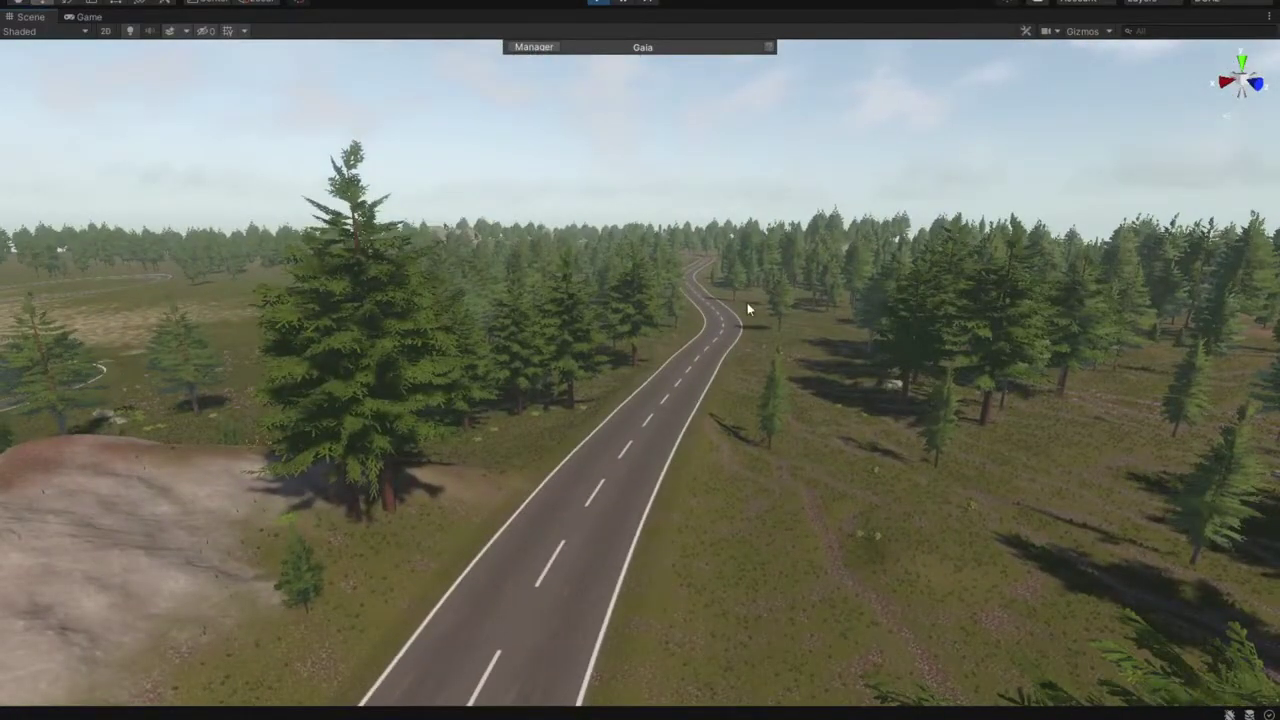
{"action": "right_click_drag", "start_coordinate": [871, 409], "coordinate": [689, 438]}
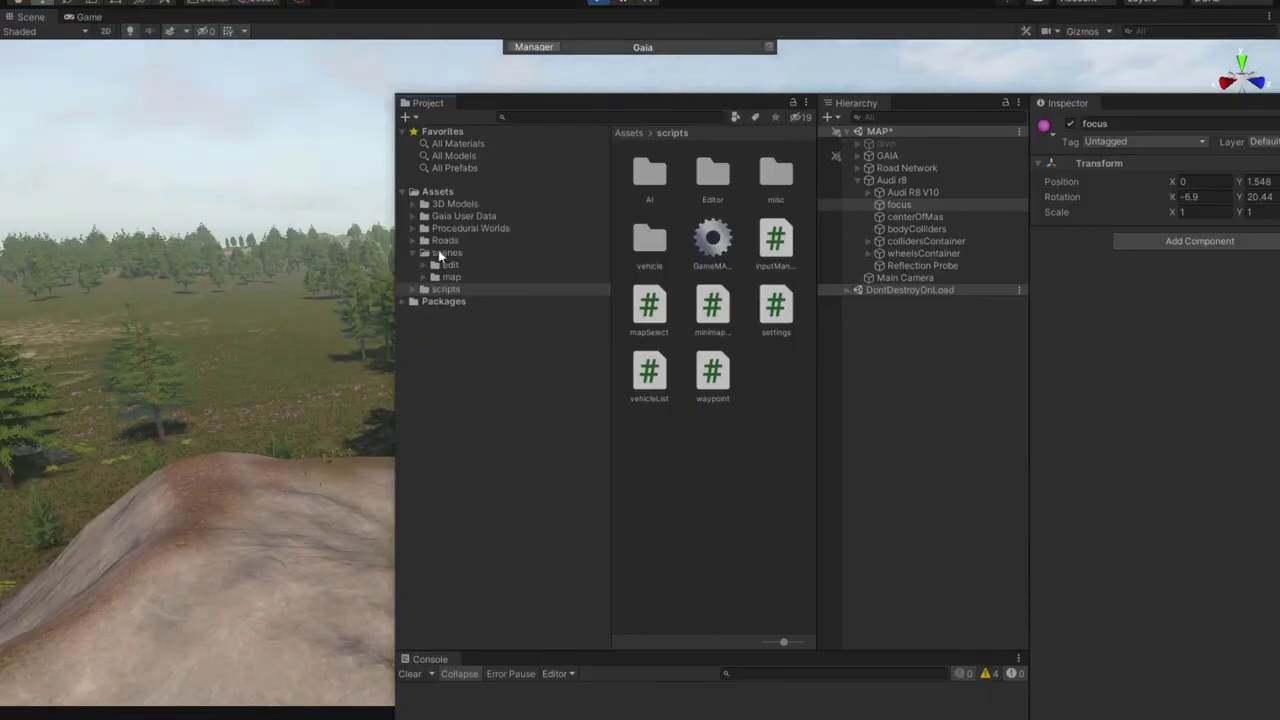
Open the Roads asset folder and review the EasyRoads3D Free v3 page on the Unity Asset Store
{"action": "left_click", "coordinate": [440, 241]}
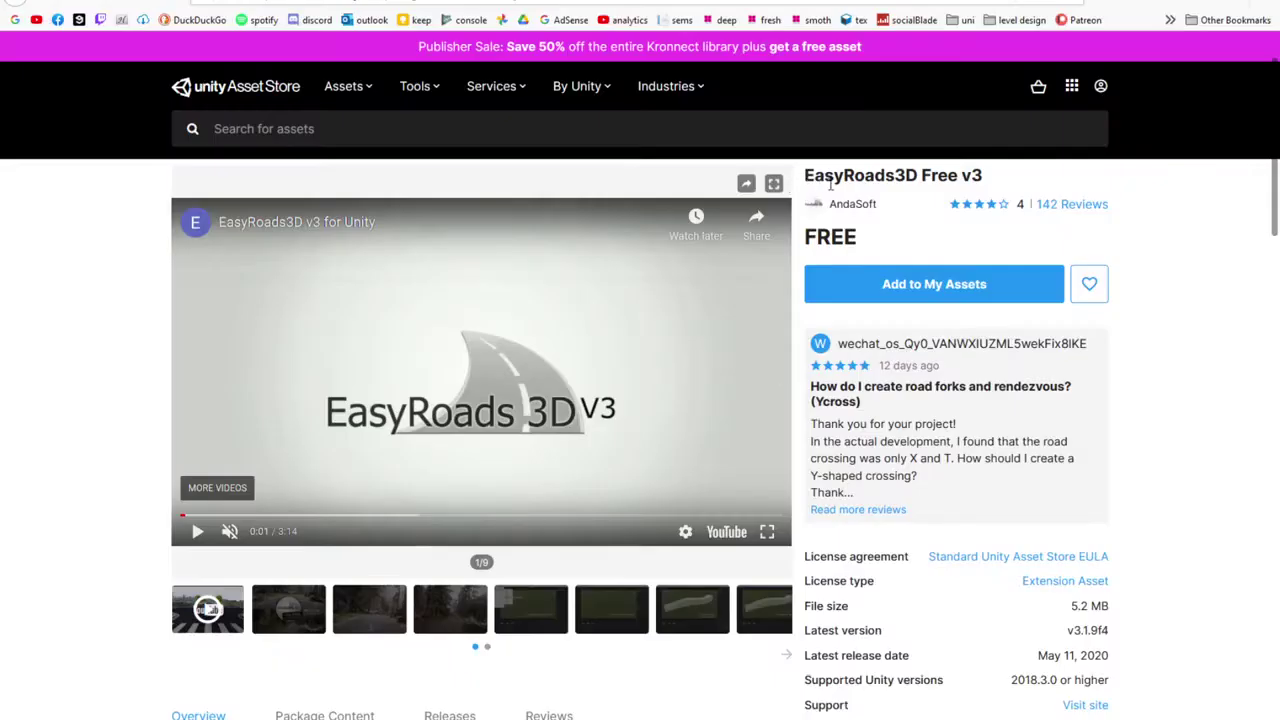
{"action": "scroll", "coordinate": [669, 283], "scroll_direction": "down", "scroll_amount": 2}
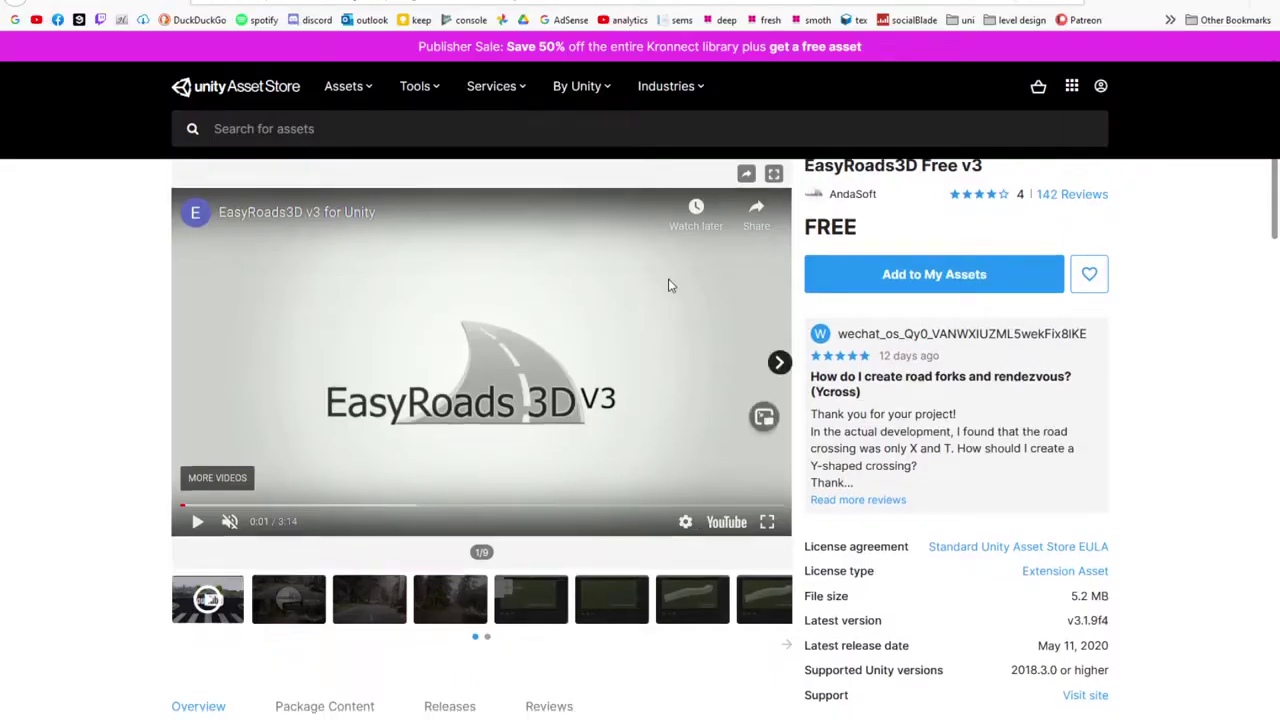
{"action": "scroll", "coordinate": [719, 394], "scroll_direction": "up", "scroll_amount": 2}
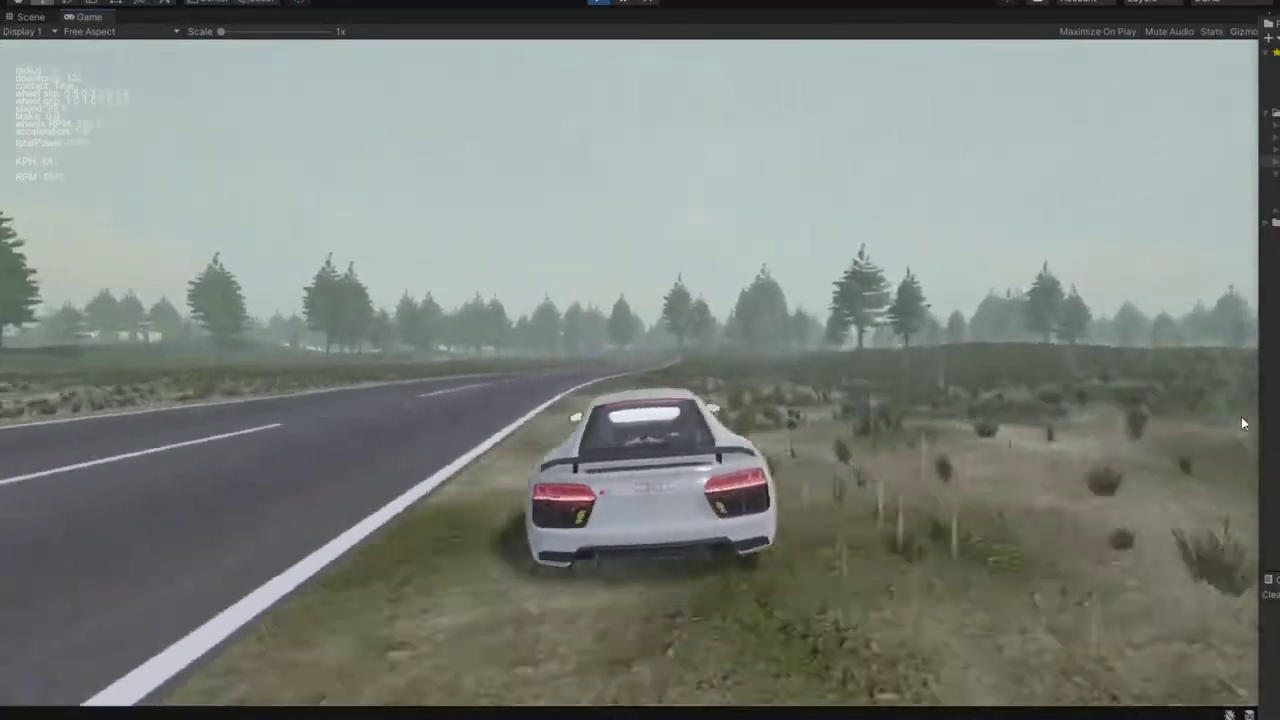
Test-drive the Audi along the existing road in the running game, steering through its bends
{"action": "key", "text": "a"}
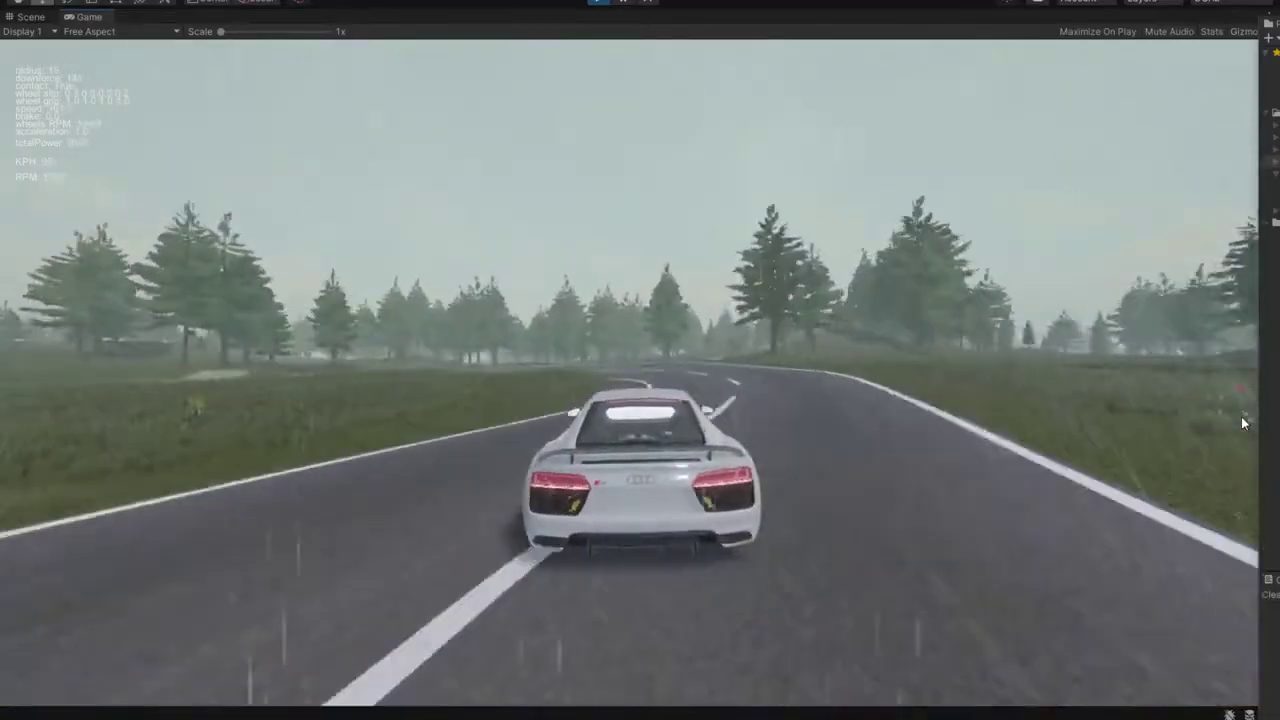
{"action": "key", "text": "a"}
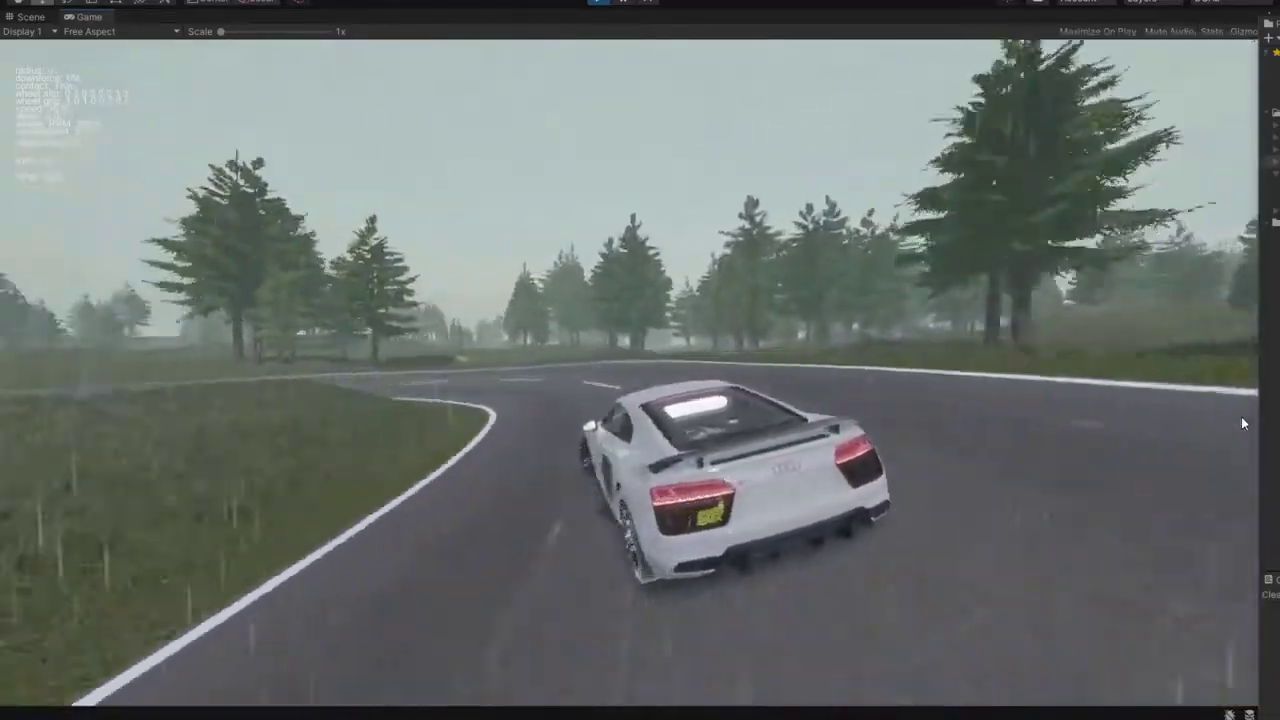
{"action": "key", "text": "a"}
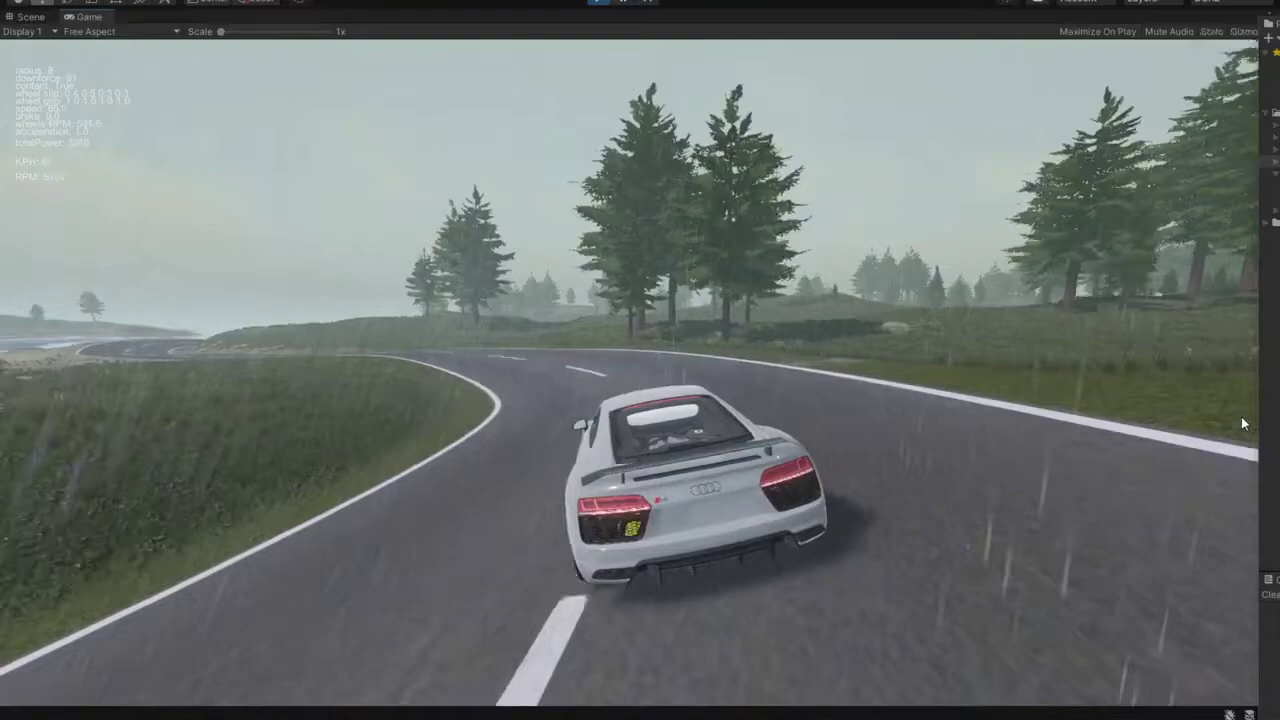
{"action": "key", "text": "a"}
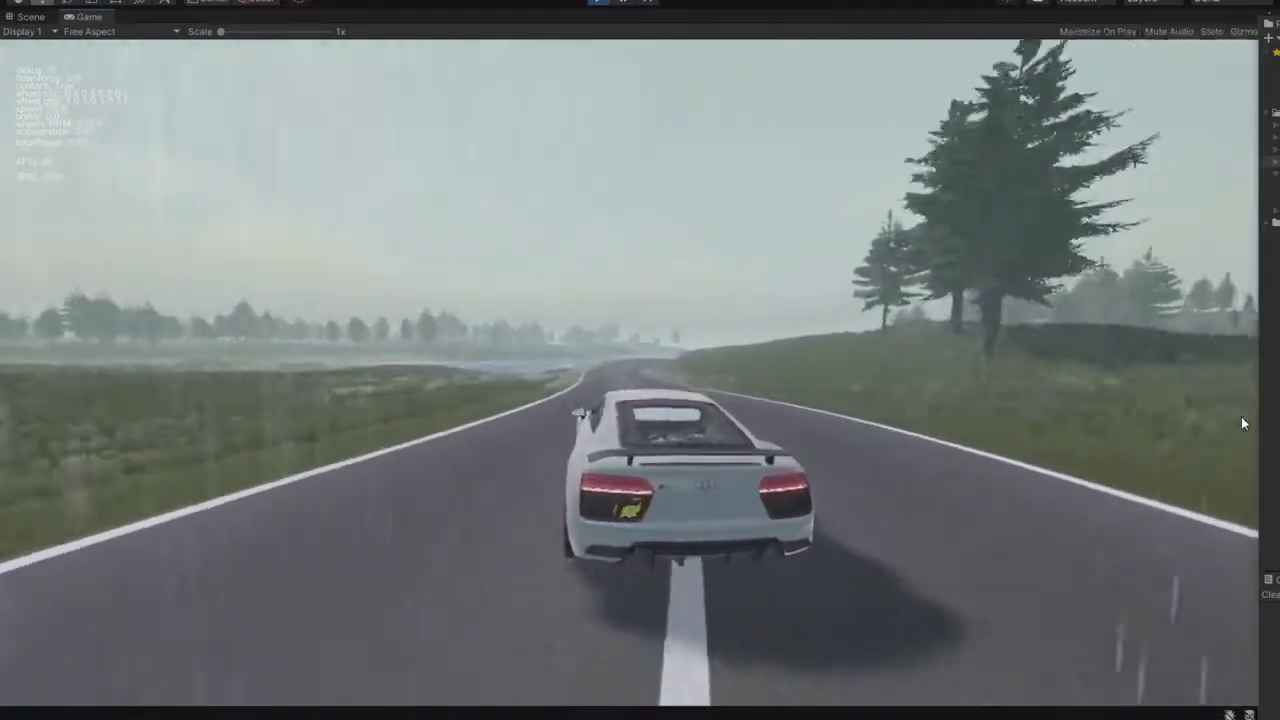
{"action": "key", "text": "d"}
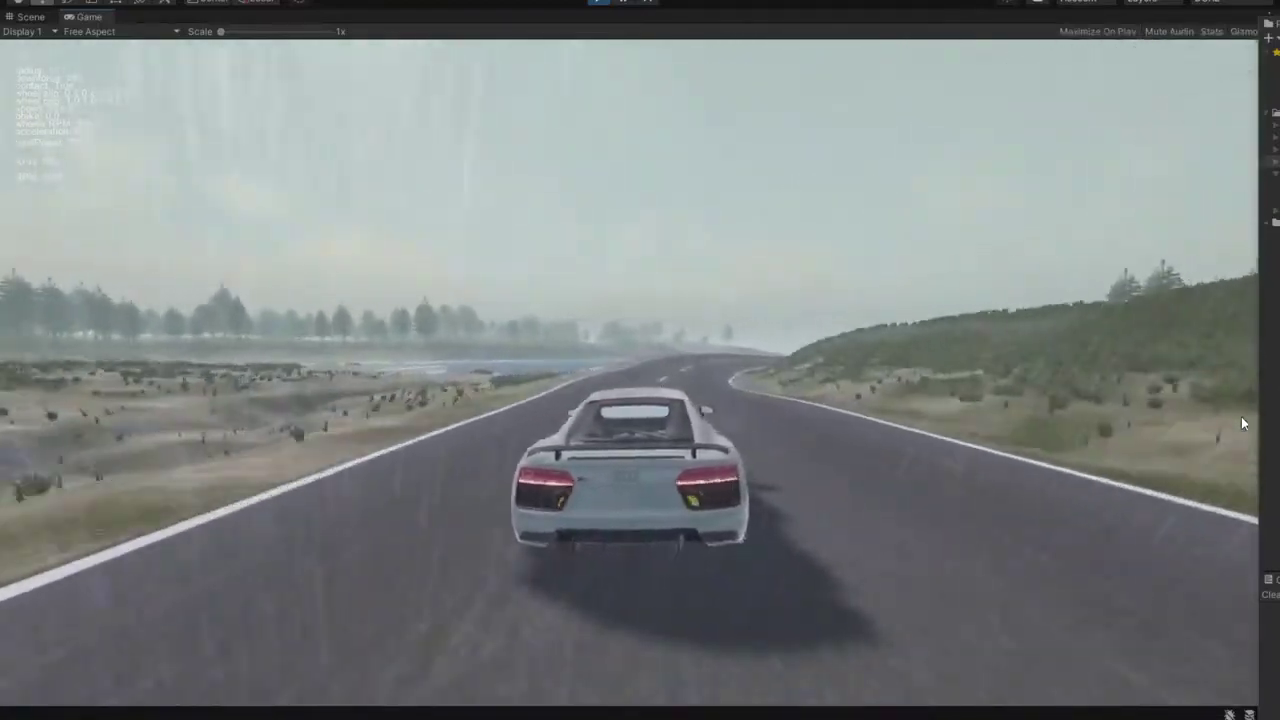
{"action": "key", "text": "d"}
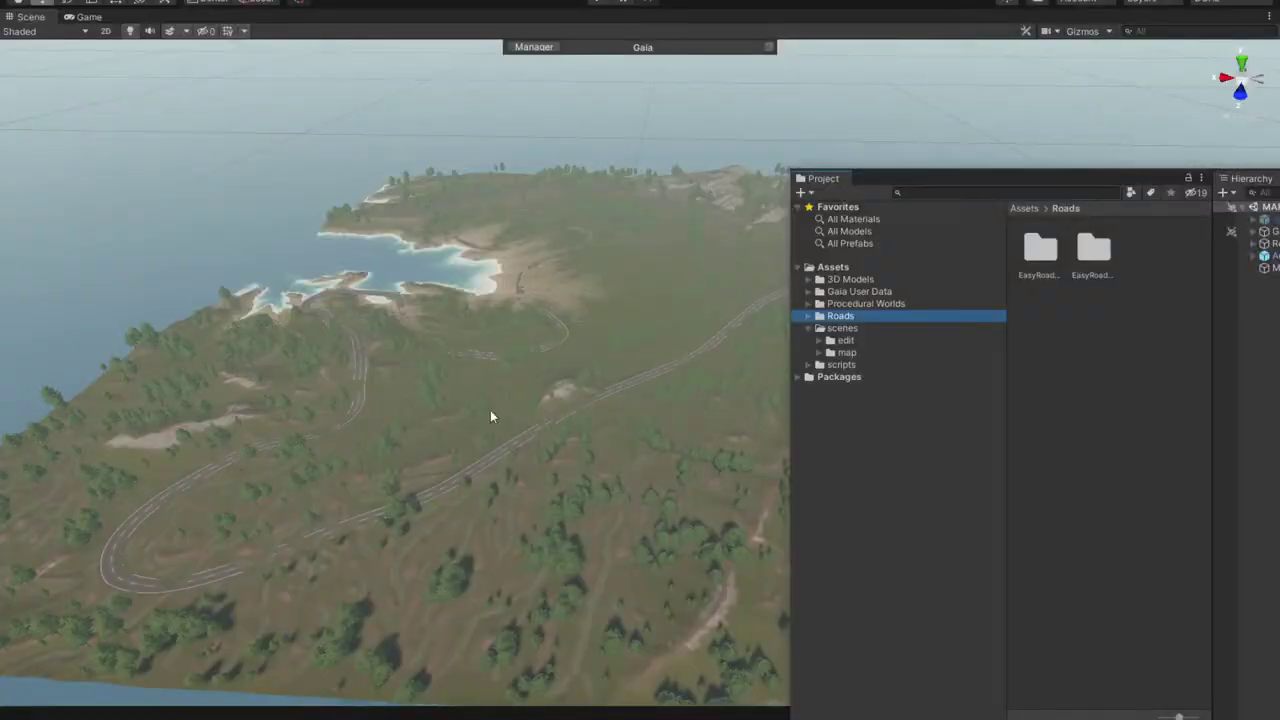
Select the Road Network object and switch it from Build Mode back to Edit Mode
{"action": "right_click_drag", "start_coordinate": [490, 417], "coordinate": [597, 373]}
{"action": "left_click_drag", "start_coordinate": [577, 388], "coordinate": [592, 344], "text": "alt"}
{"action": "middle_click_drag", "start_coordinate": [715, 383], "coordinate": [602, 359]}
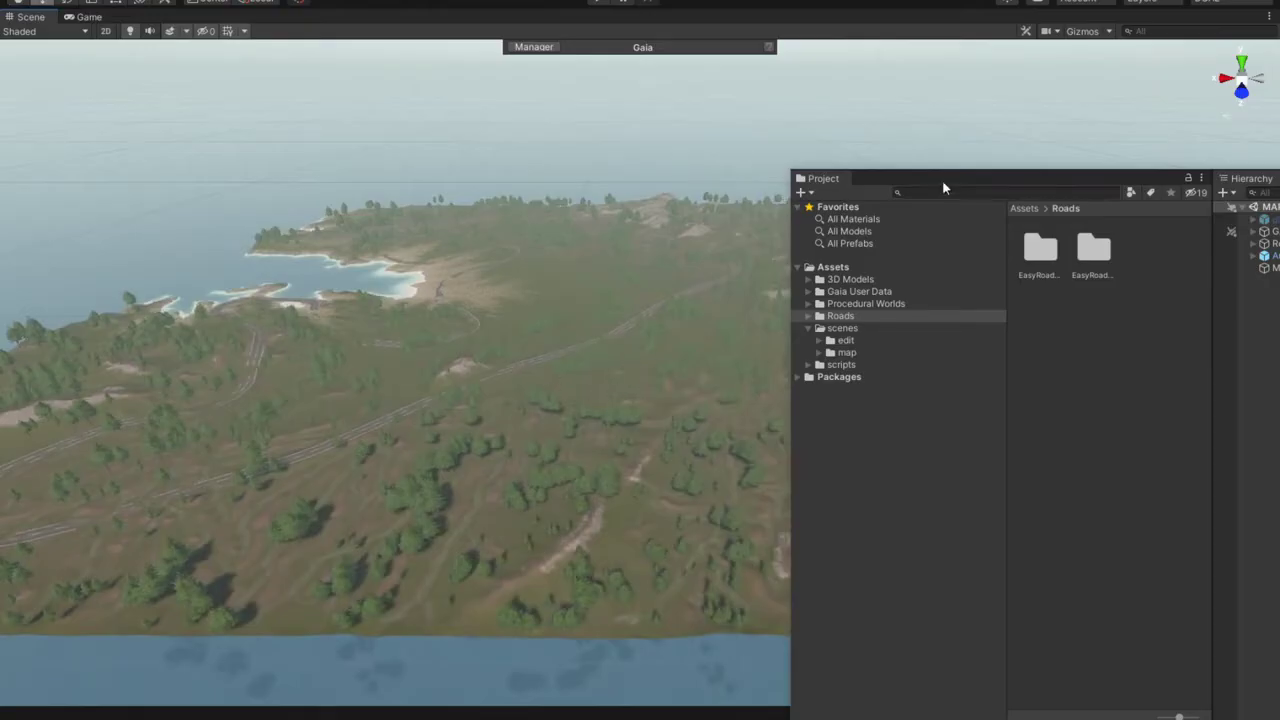
{"action": "left_click_drag", "start_coordinate": [942, 180], "coordinate": [422, 161]}
{"action": "left_click", "coordinate": [772, 225]}
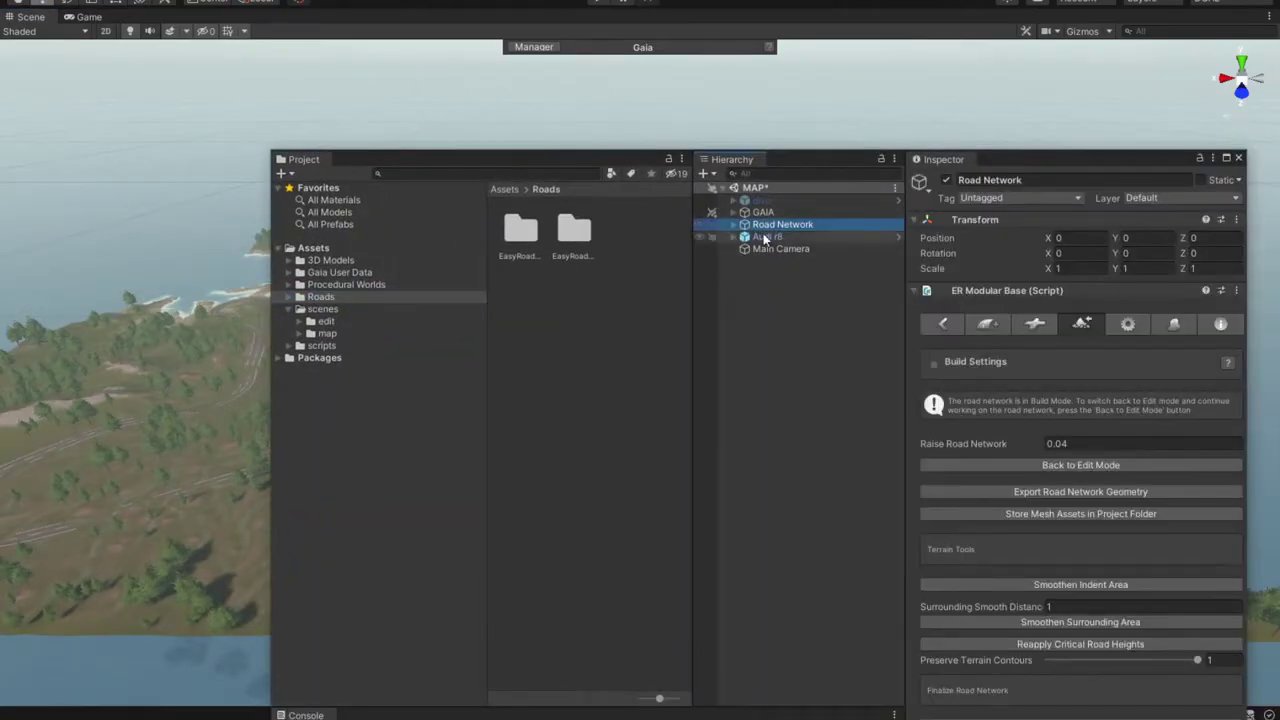
{"action": "left_click", "coordinate": [1058, 463]}
Add a new road to the Road Network
{"action": "left_click_drag", "start_coordinate": [884, 140], "coordinate": [772, 110]}
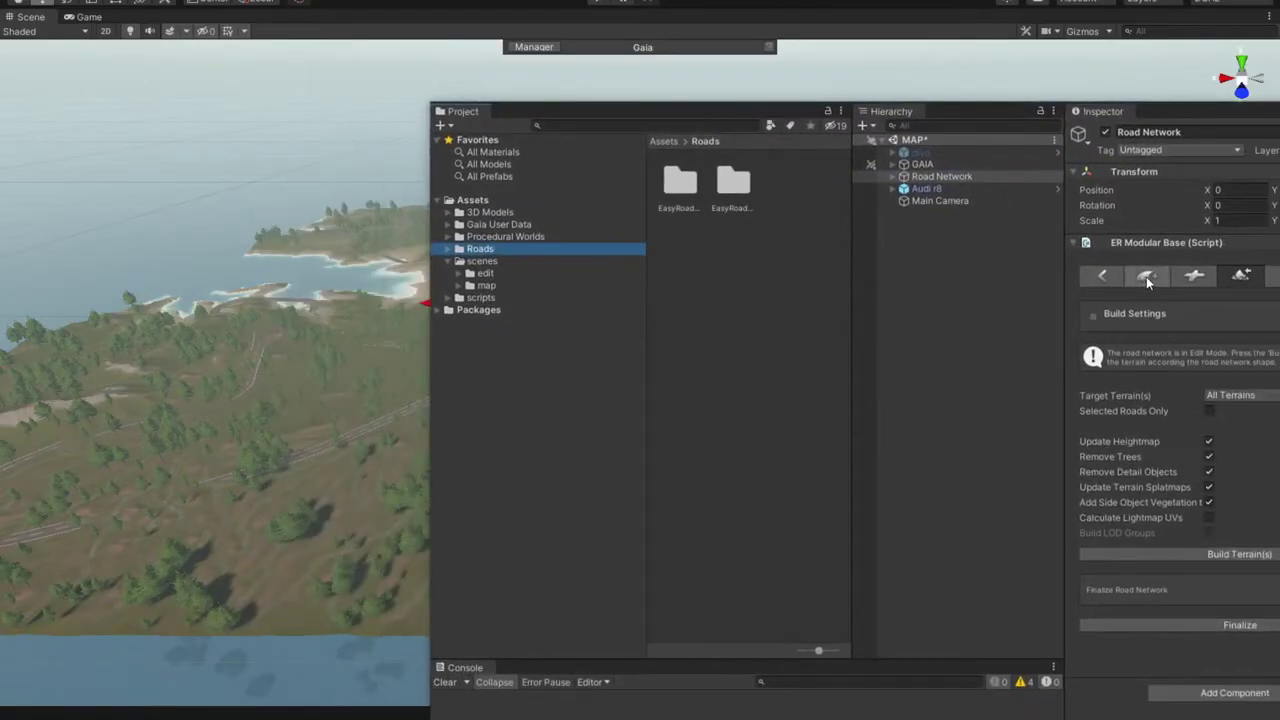
{"action": "left_click", "coordinate": [1147, 277]}
{"action": "left_click_drag", "start_coordinate": [1000, 114], "coordinate": [837, 67]}
{"action": "left_click", "coordinate": [1088, 466]}
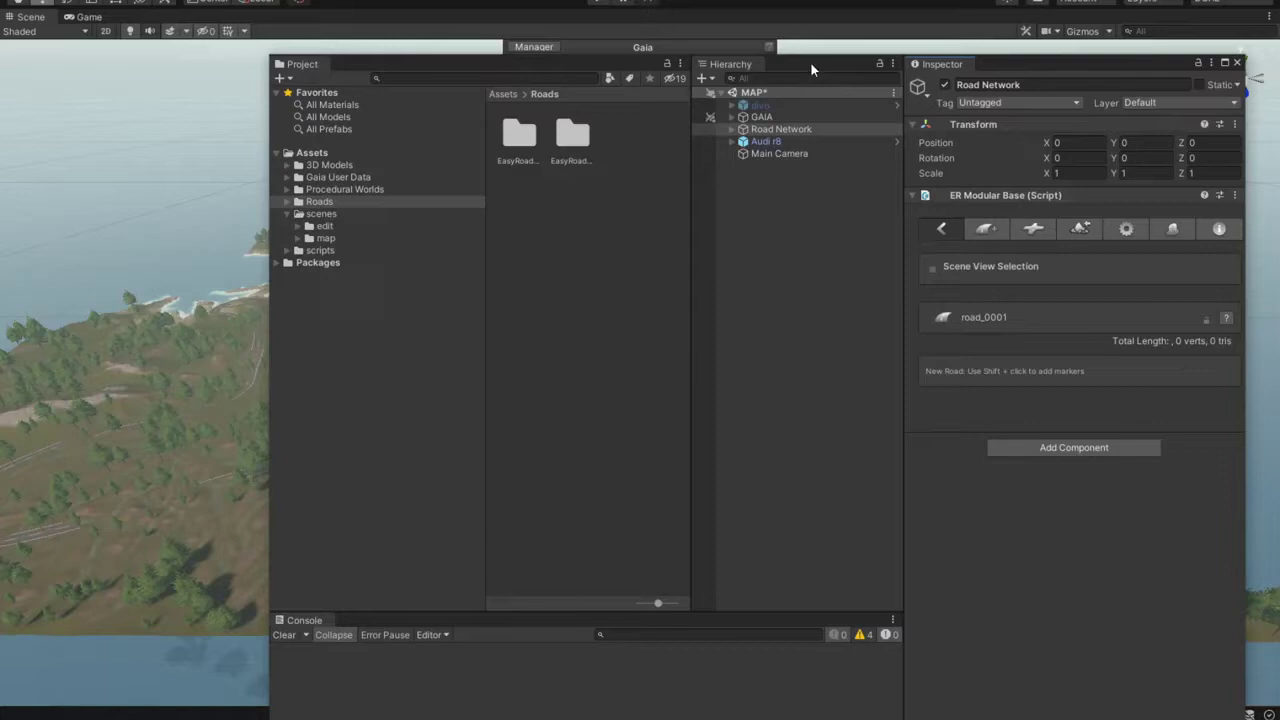
Turn on the scene gizmos and place markers to lay out a winding road about 2.2 km long across the open terrain
{"action": "left_click_drag", "start_coordinate": [811, 65], "coordinate": [1279, 134]}
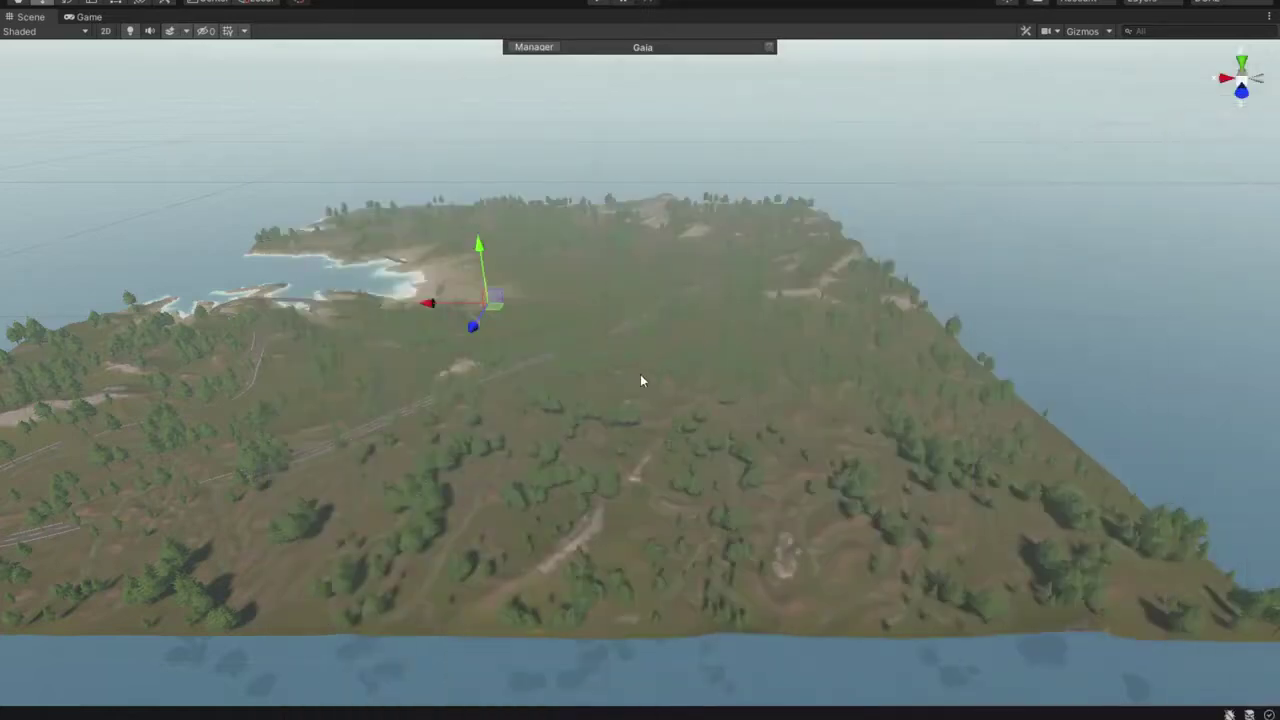
{"action": "right_click_drag", "start_coordinate": [642, 380], "coordinate": [643, 422]}
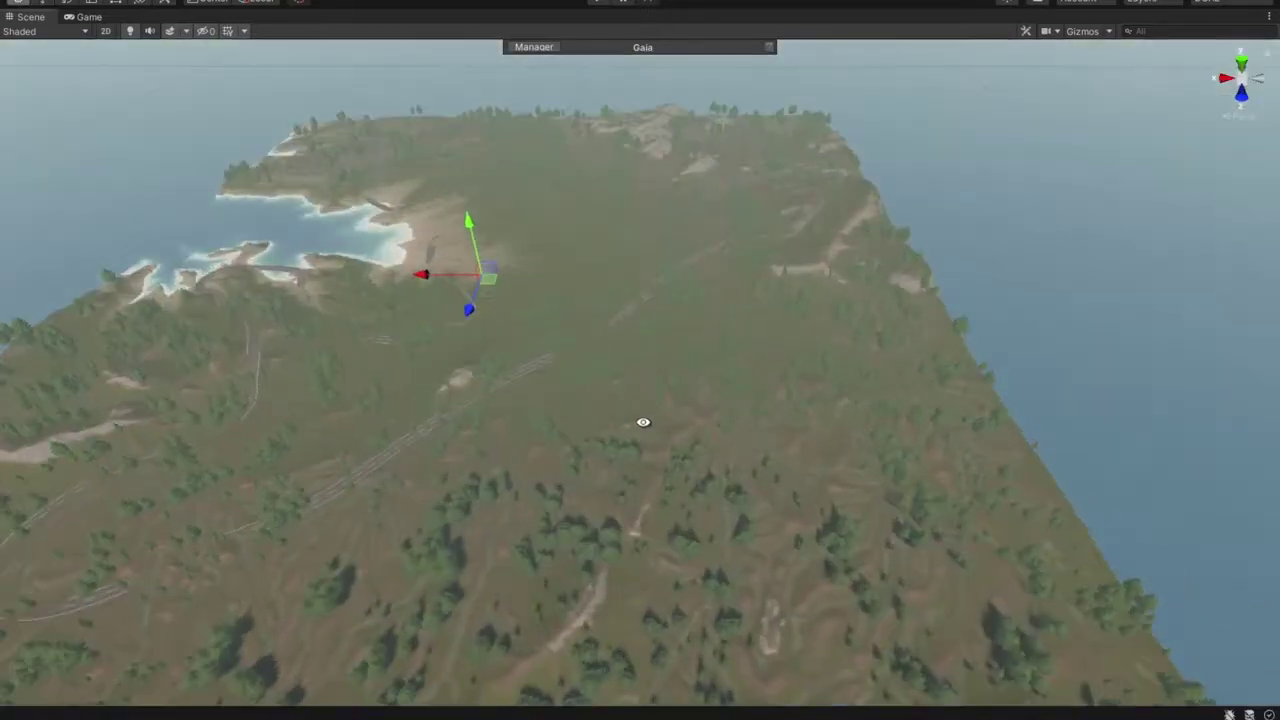
{"action": "left_click", "coordinate": [1075, 31]}
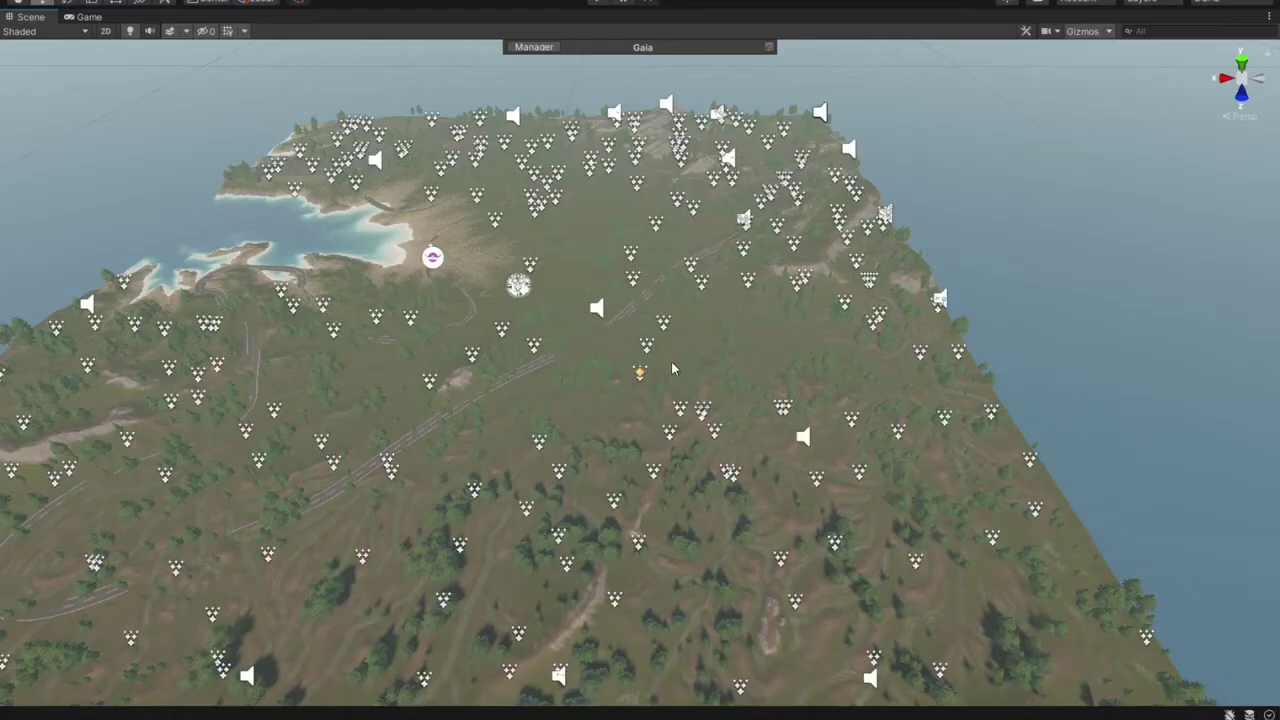
{"action": "left_click", "coordinate": [652, 386]}
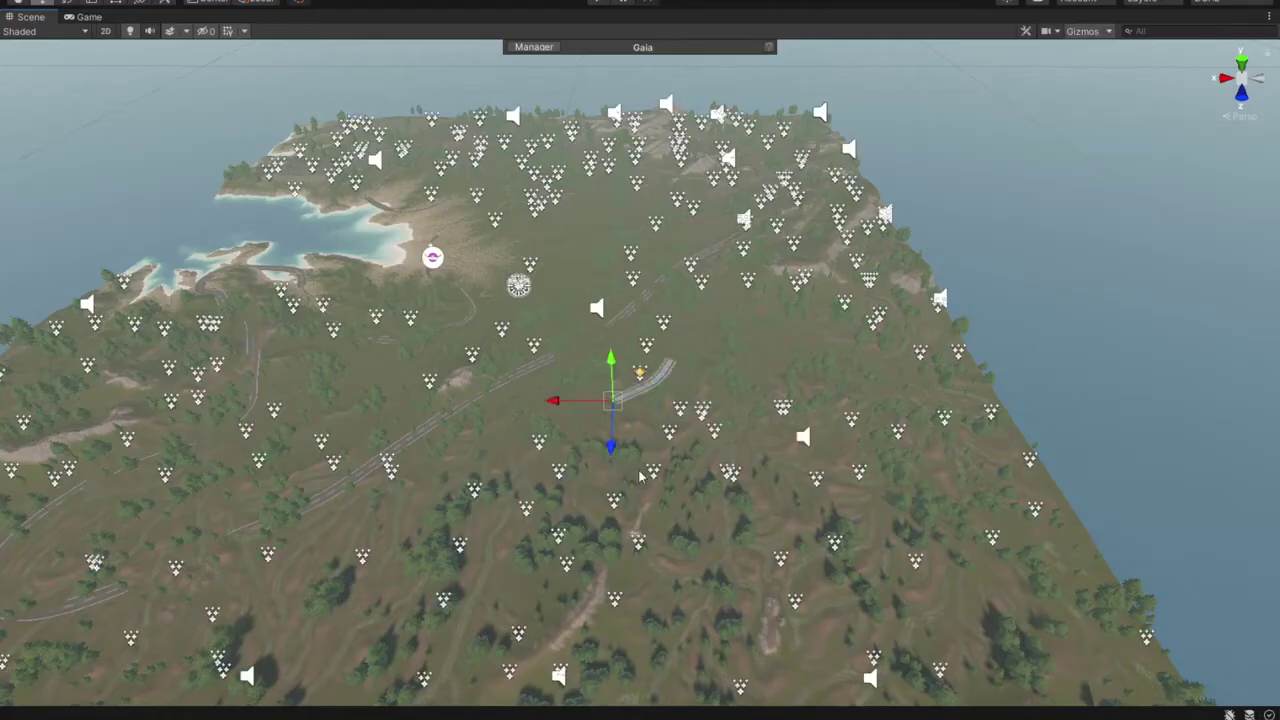
{"action": "left_click", "coordinate": [758, 433], "text": "ctrl"}
{"action": "left_click", "coordinate": [757, 365], "text": "ctrl"}
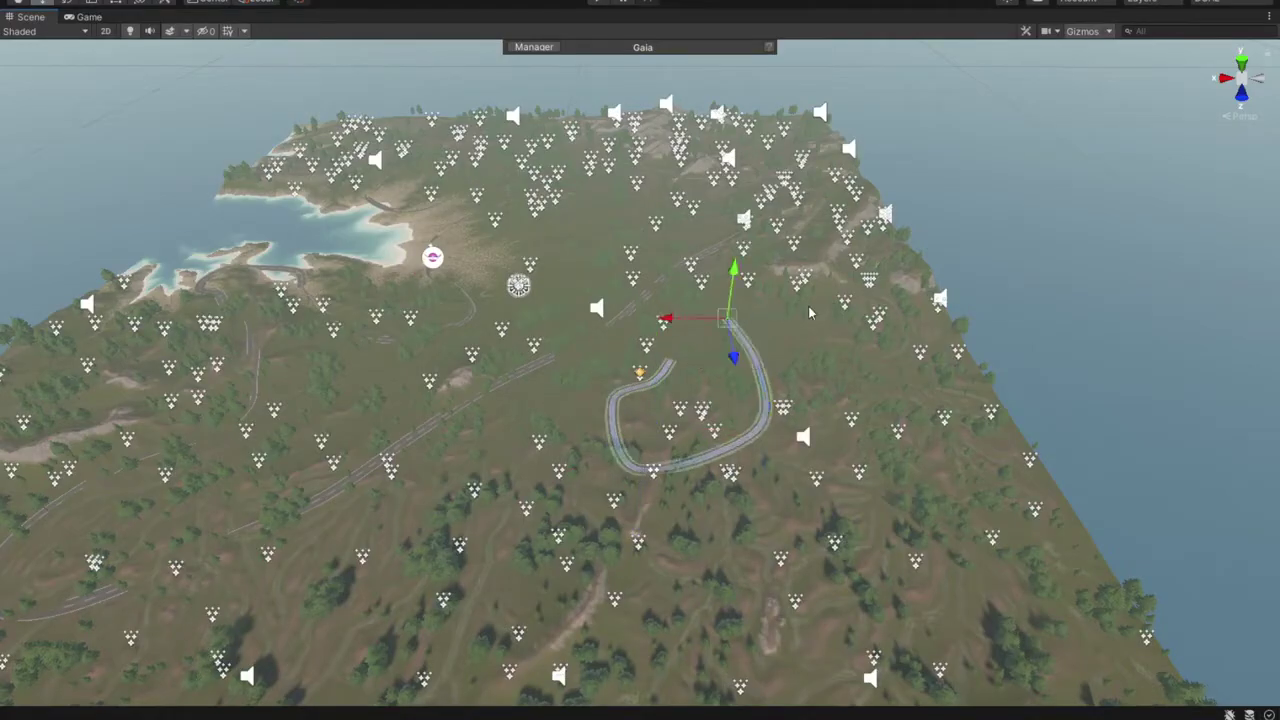
{"action": "left_click", "coordinate": [876, 540], "text": "ctrl"}
{"action": "left_click", "coordinate": [776, 548], "text": "ctrl"}
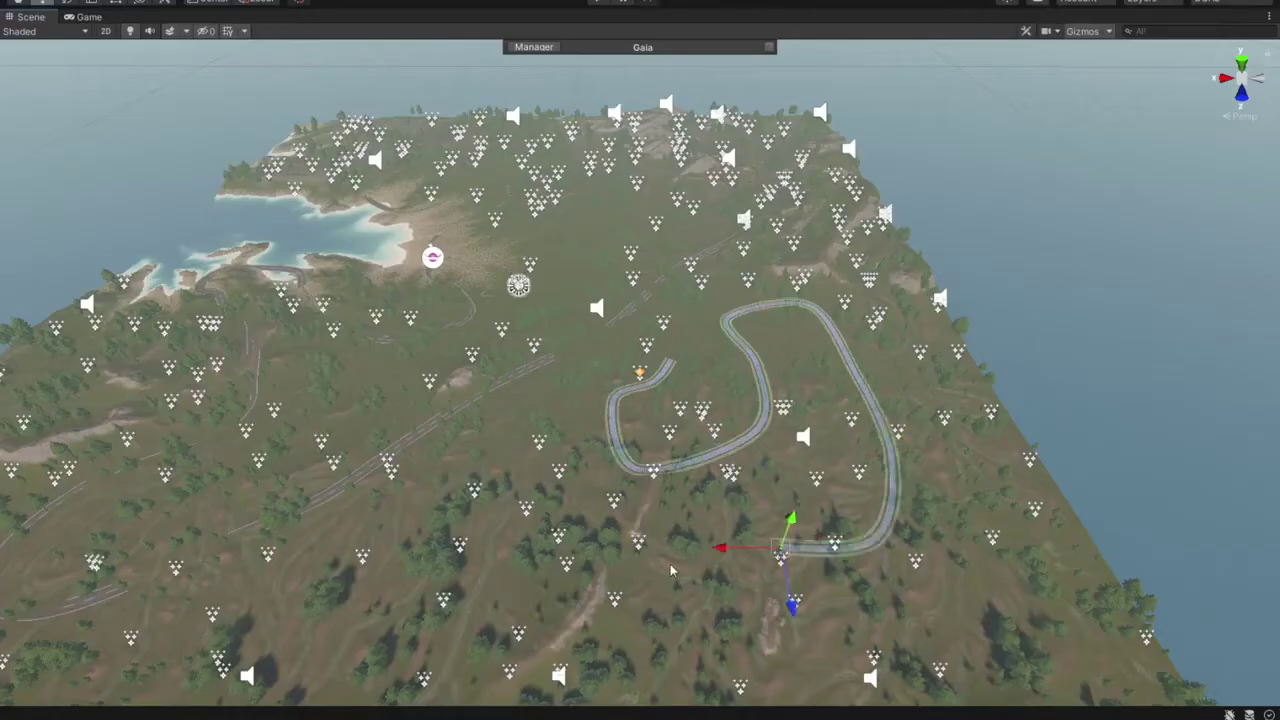
{"action": "left_click", "coordinate": [668, 564], "text": "ctrl"}
{"action": "left_click", "coordinate": [590, 632], "text": "ctrl"}
{"action": "left_click", "coordinate": [425, 541], "text": "ctrl"}
{"action": "left_click", "coordinate": [470, 488], "text": "ctrl"}
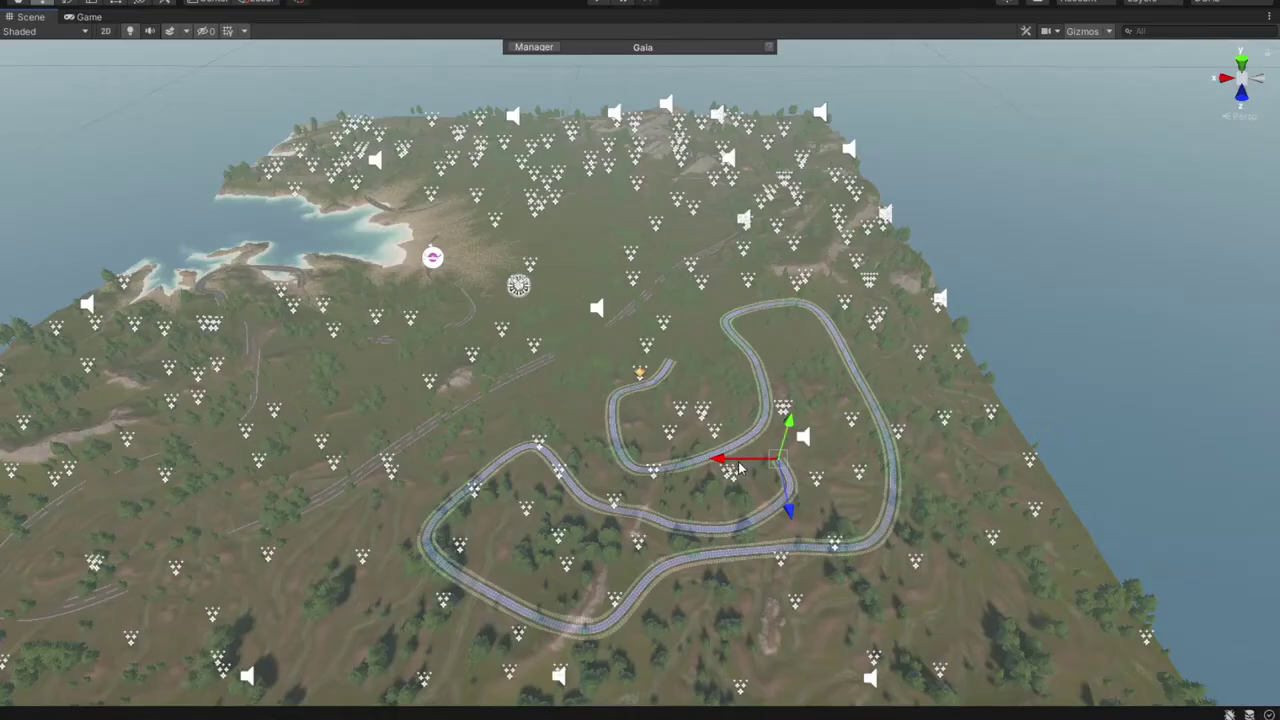
{"action": "left_click", "coordinate": [568, 441]}
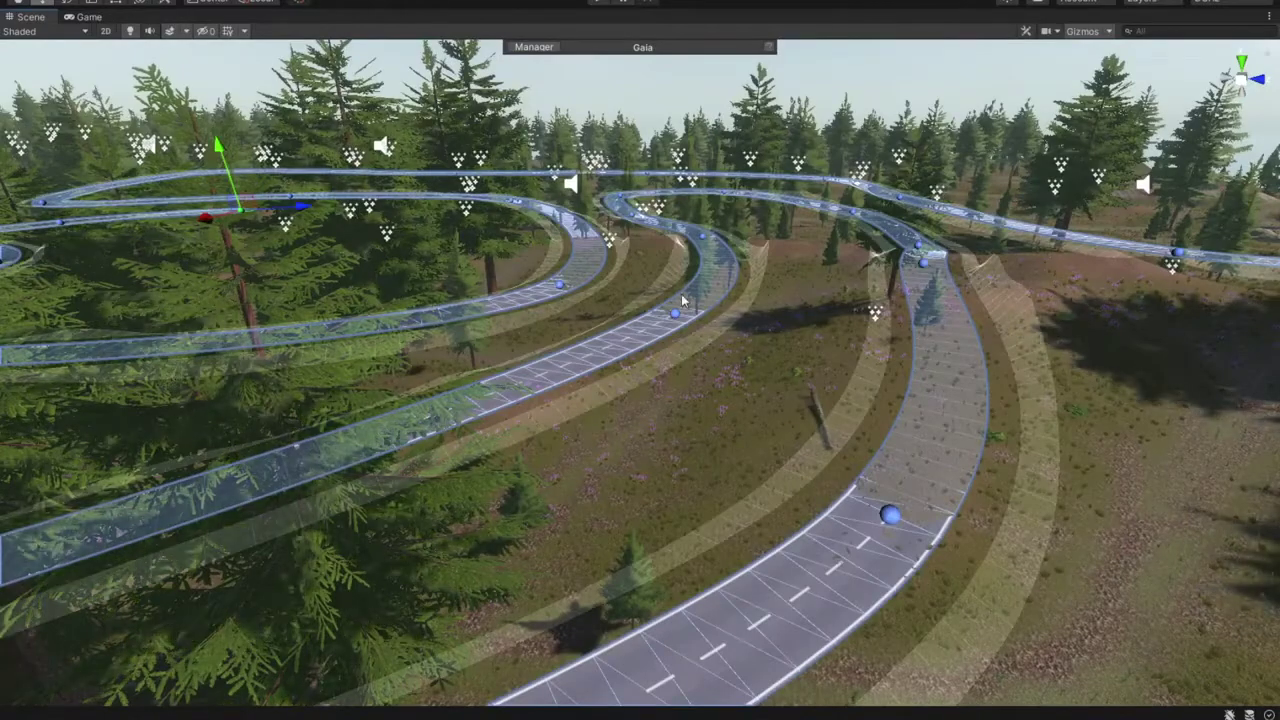
Build all terrains around the new road from the Road Network's build settings
{"action": "right_click_drag", "start_coordinate": [797, 303], "coordinate": [769, 339]}
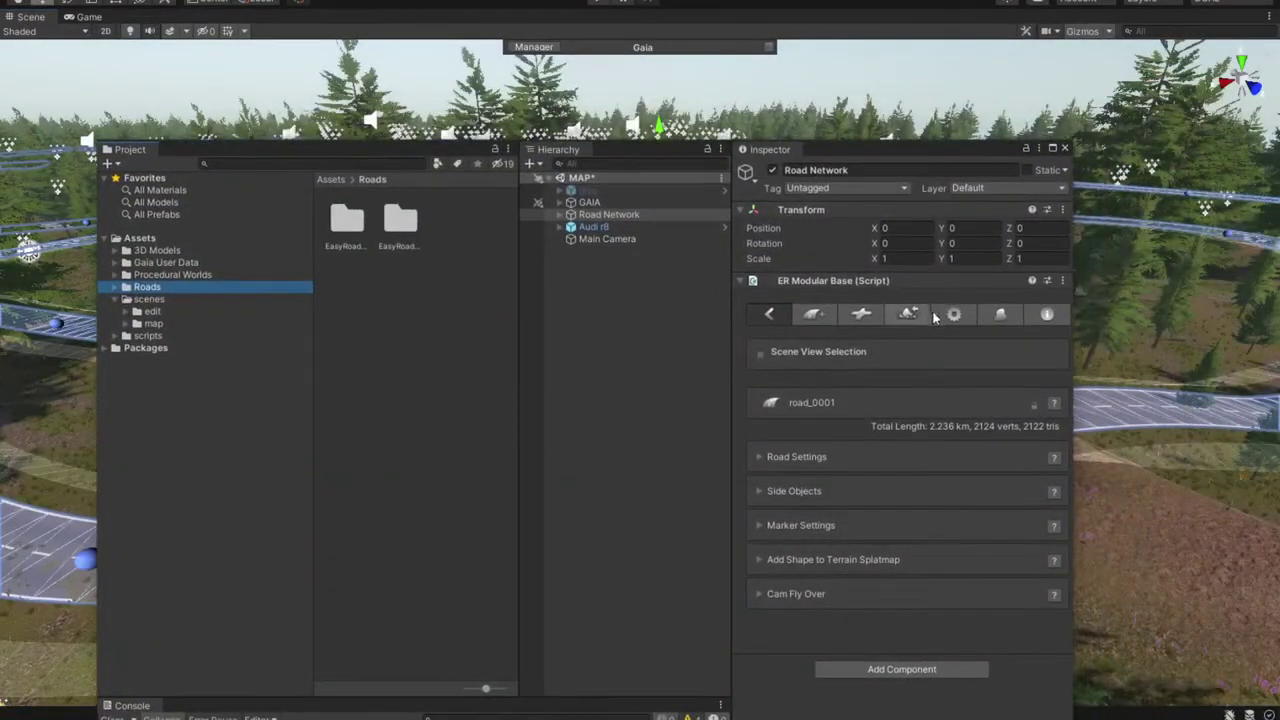
{"action": "left_click", "coordinate": [940, 316]}
{"action": "left_click", "coordinate": [903, 316]}
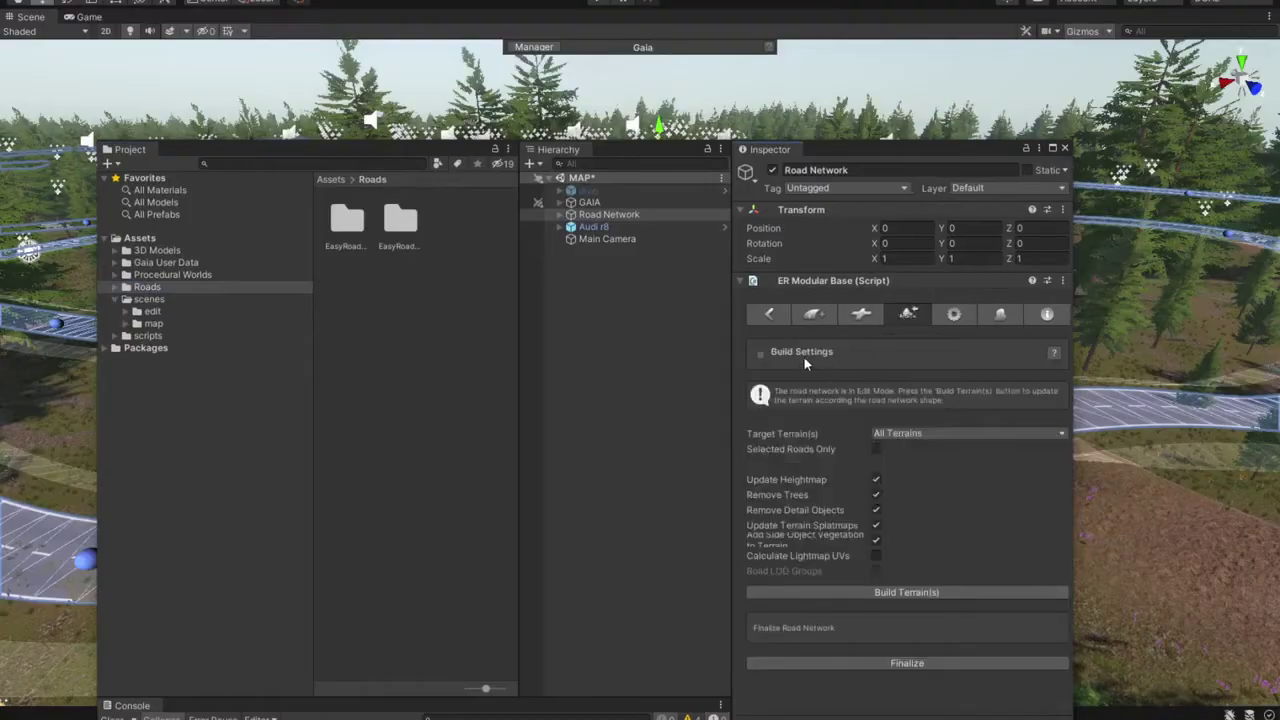
{"action": "left_click", "coordinate": [919, 592]}
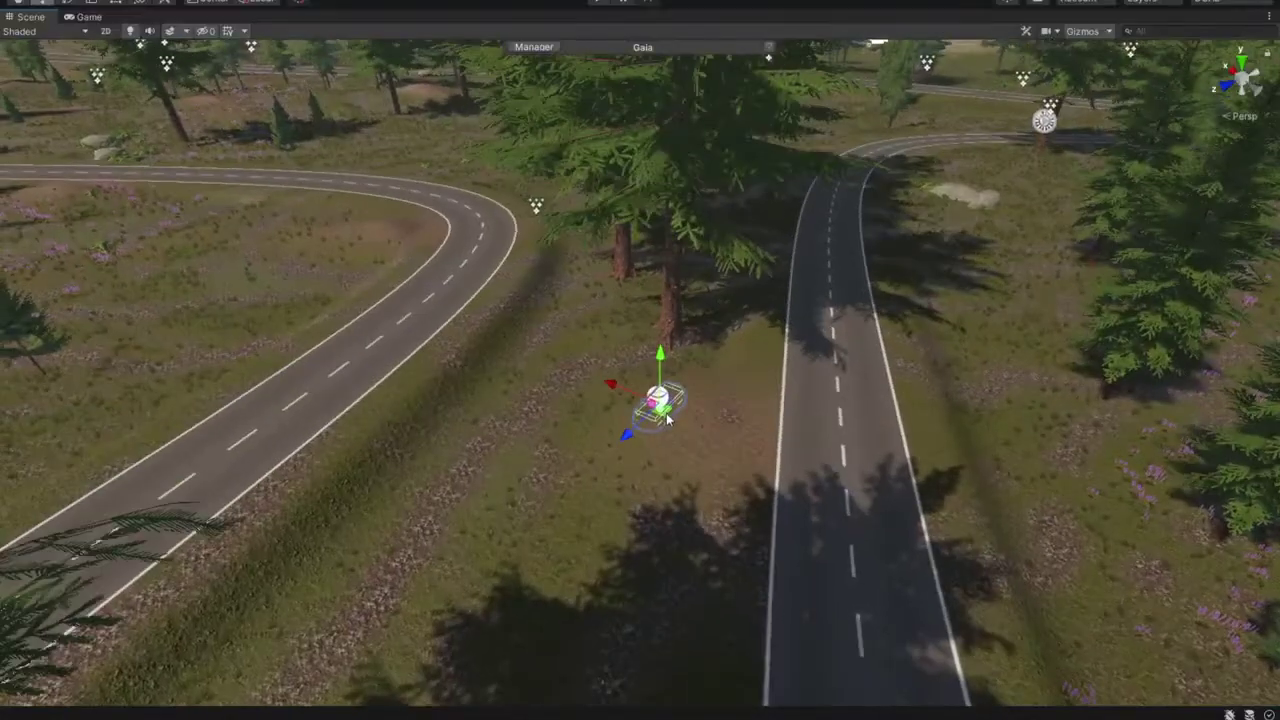
Move the Audi r8 onto the new road and pick a lighter colour for it
{"action": "left_click_drag", "start_coordinate": [668, 418], "coordinate": [918, 298]}
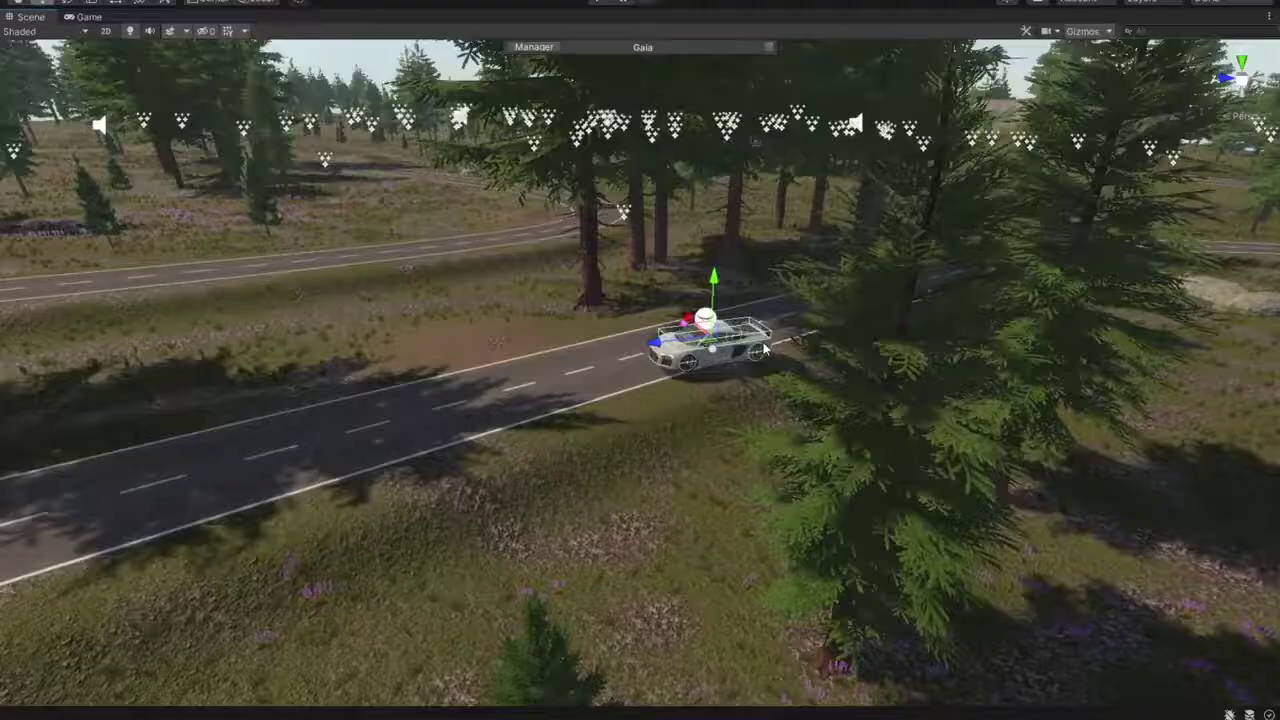
{"action": "key", "text": "f"}
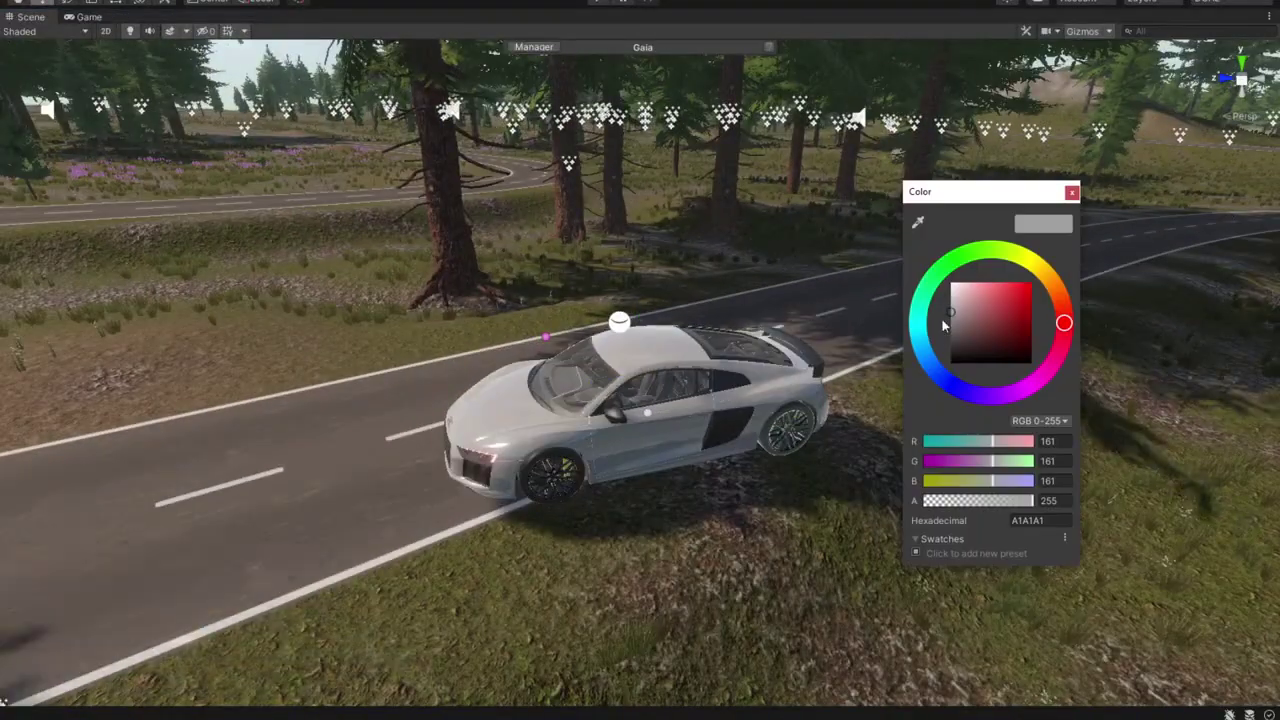
{"action": "mouse_move", "coordinate": [944, 325]}
{"action": "left_mouse_down"}
{"action": "mouse_move", "coordinate": [930, 300]}
{"action": "mouse_move", "coordinate": [955, 325]}
{"action": "mouse_move", "coordinate": [928, 292]}
{"action": "mouse_move", "coordinate": [941, 301]}
{"action": "left_mouse_up"}
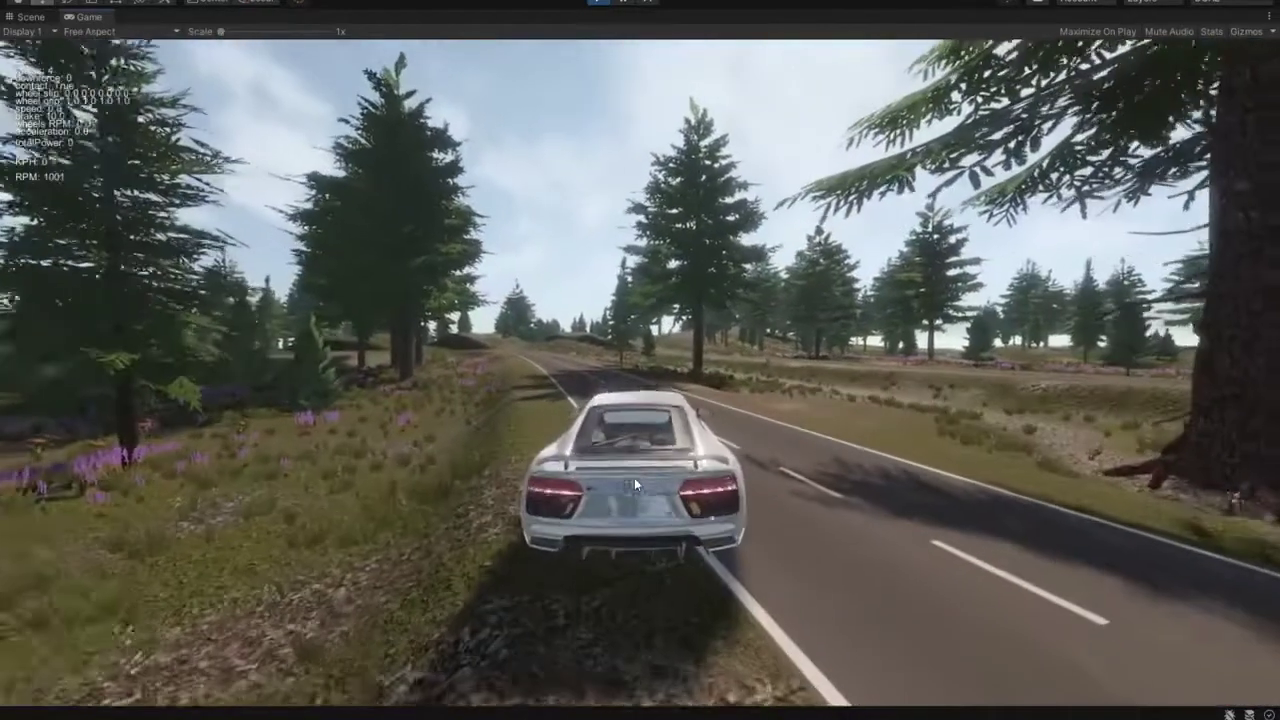
Test-drive the Audi along the newly built road in the running game
{"action": "key", "text": "w"}
{"action": "key", "text": "d"}
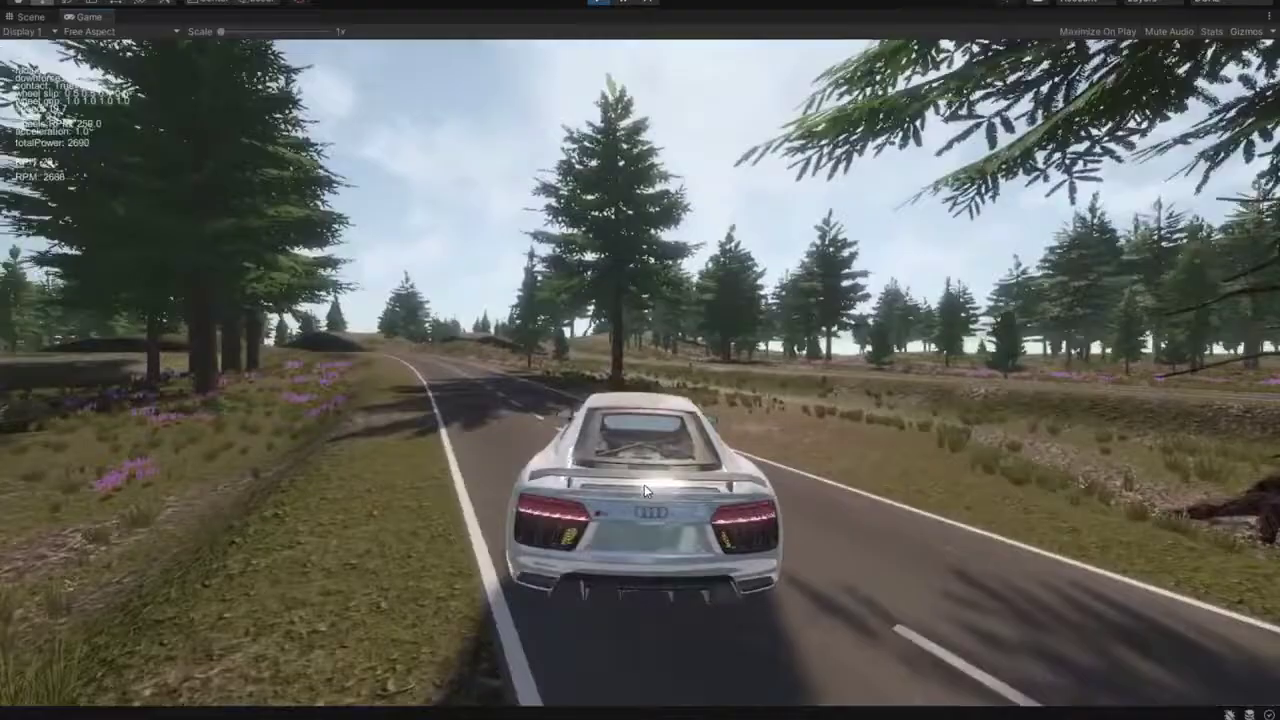
{"action": "key", "text": "a"}
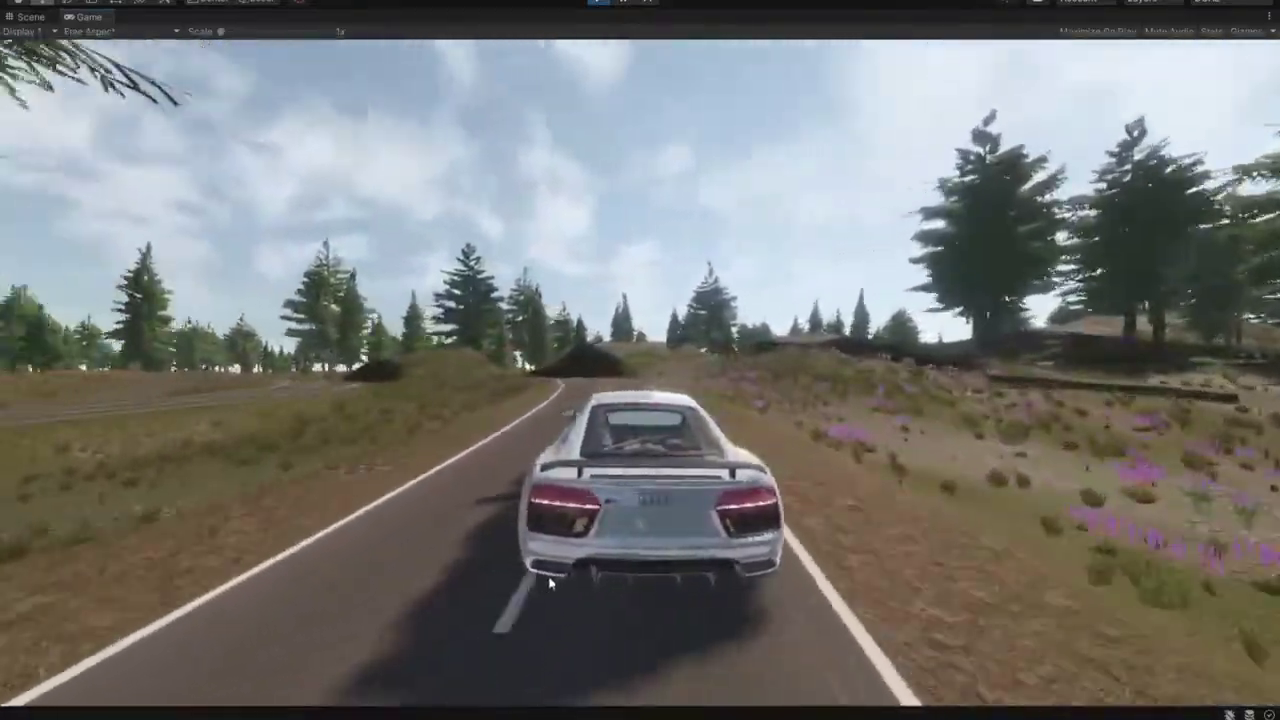
{"action": "key", "text": "a"}
{"action": "key", "text": "a"}
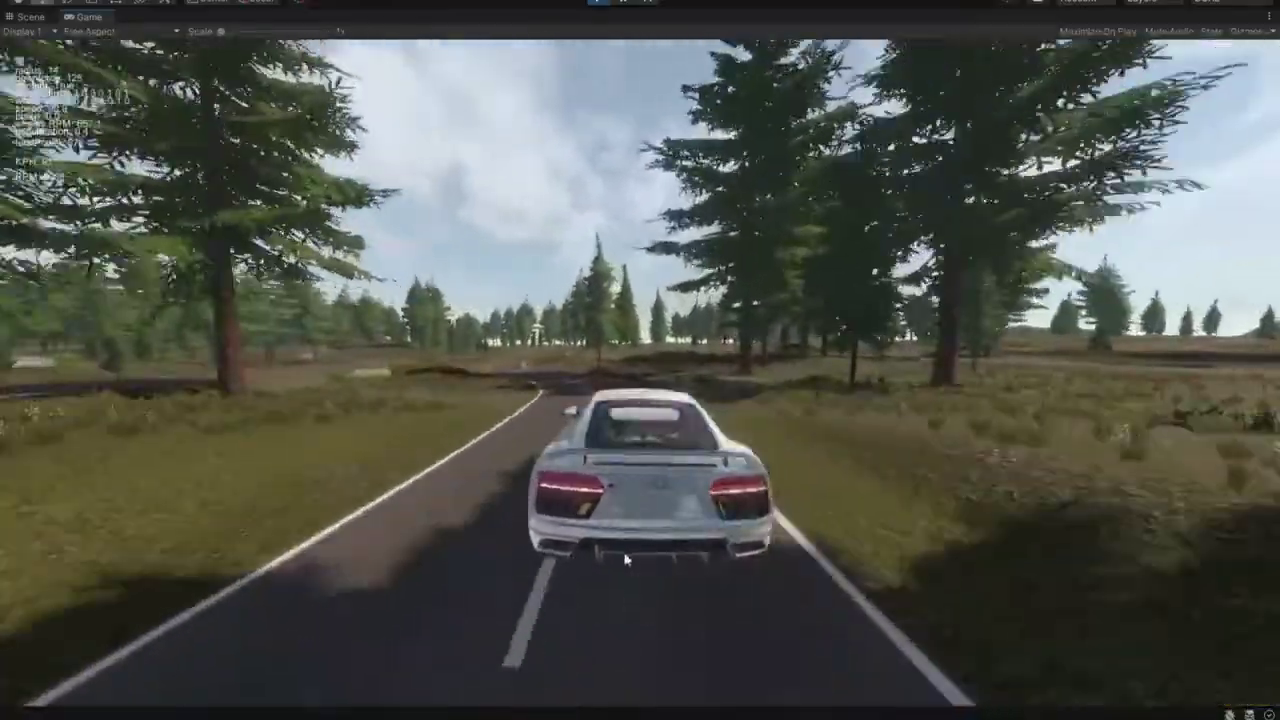
Continue the test drive around the bends and over the grass verge, and brake to a stop on the road
{"action": "key", "text": "a"}
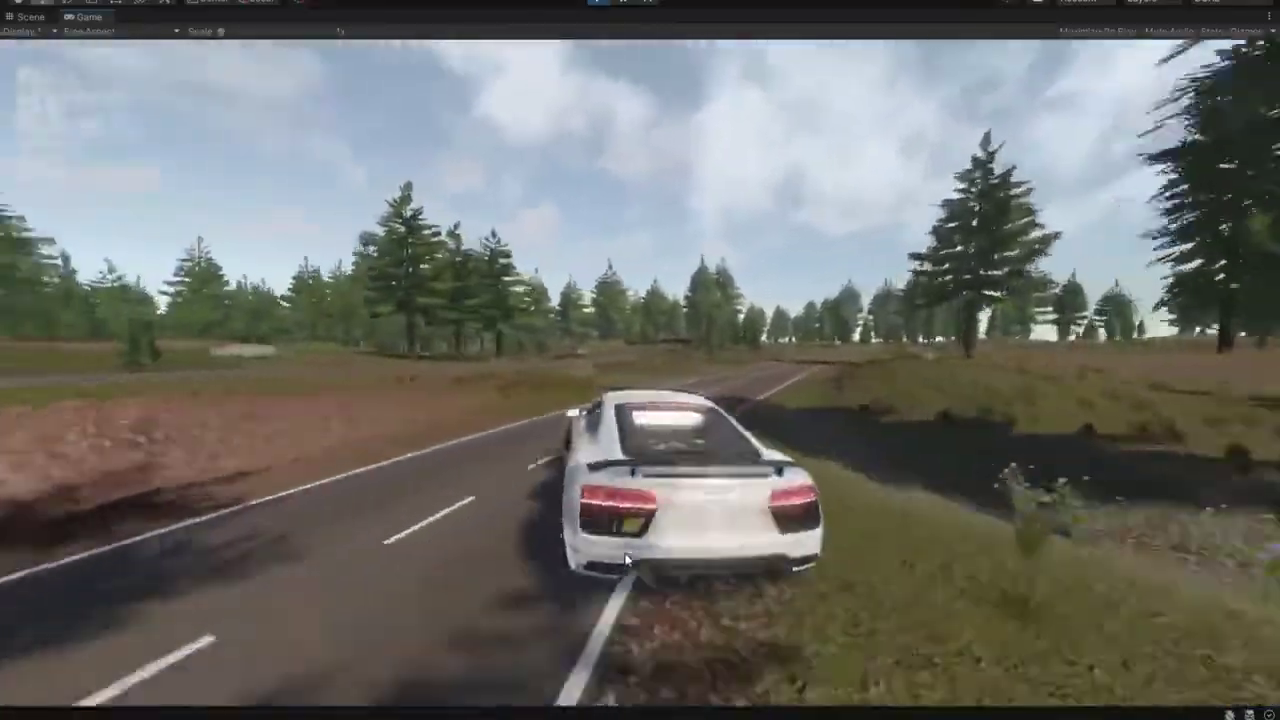
{"action": "key", "text": "d"}
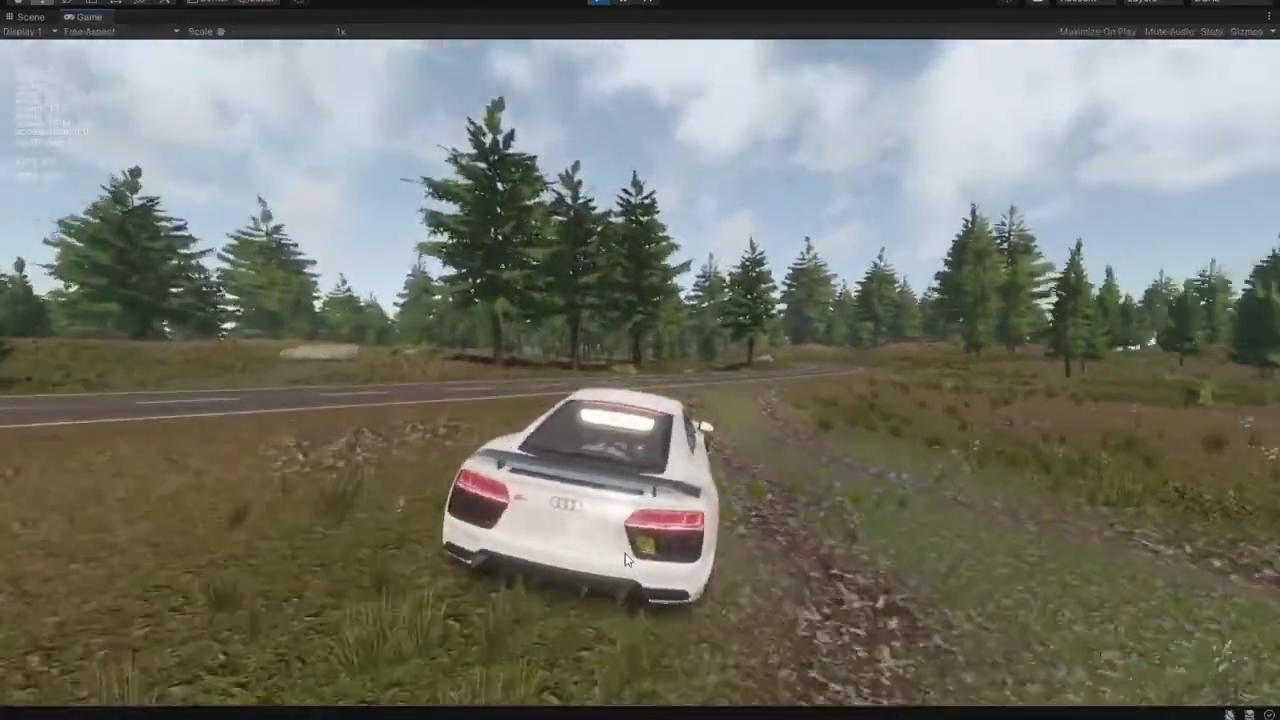
{"action": "key", "text": "a"}
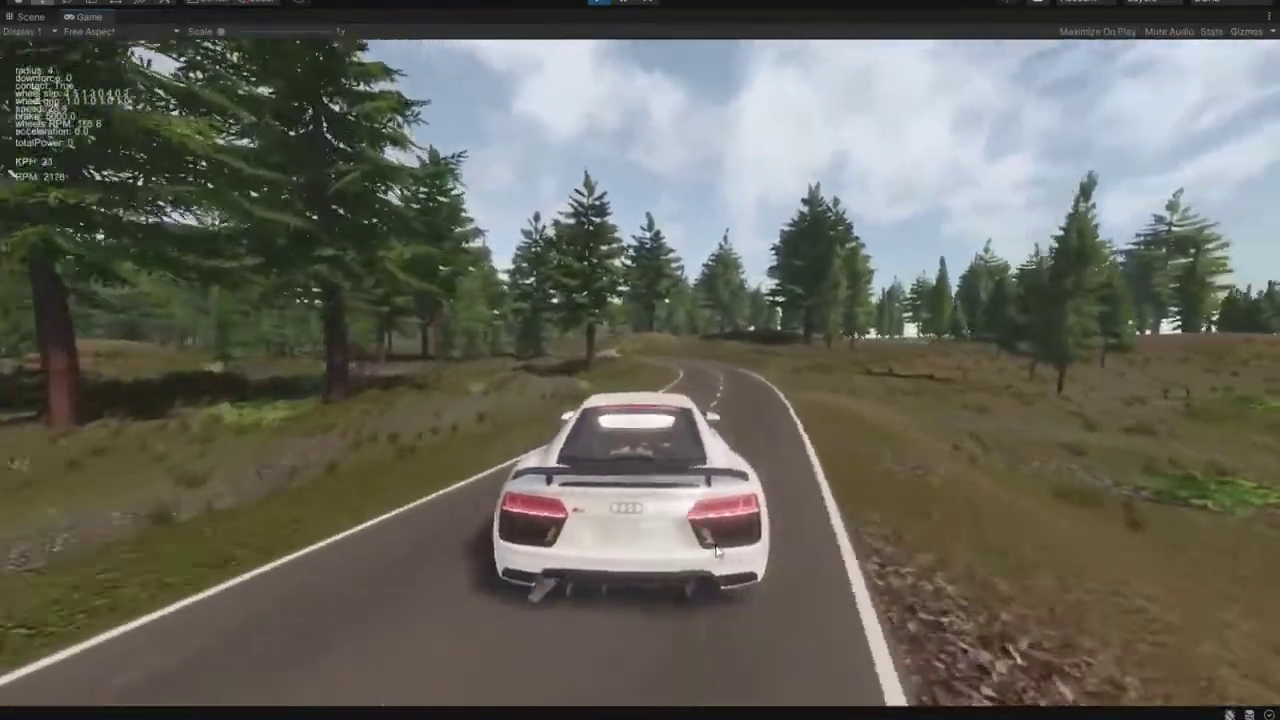
{"action": "key", "text": "s"}
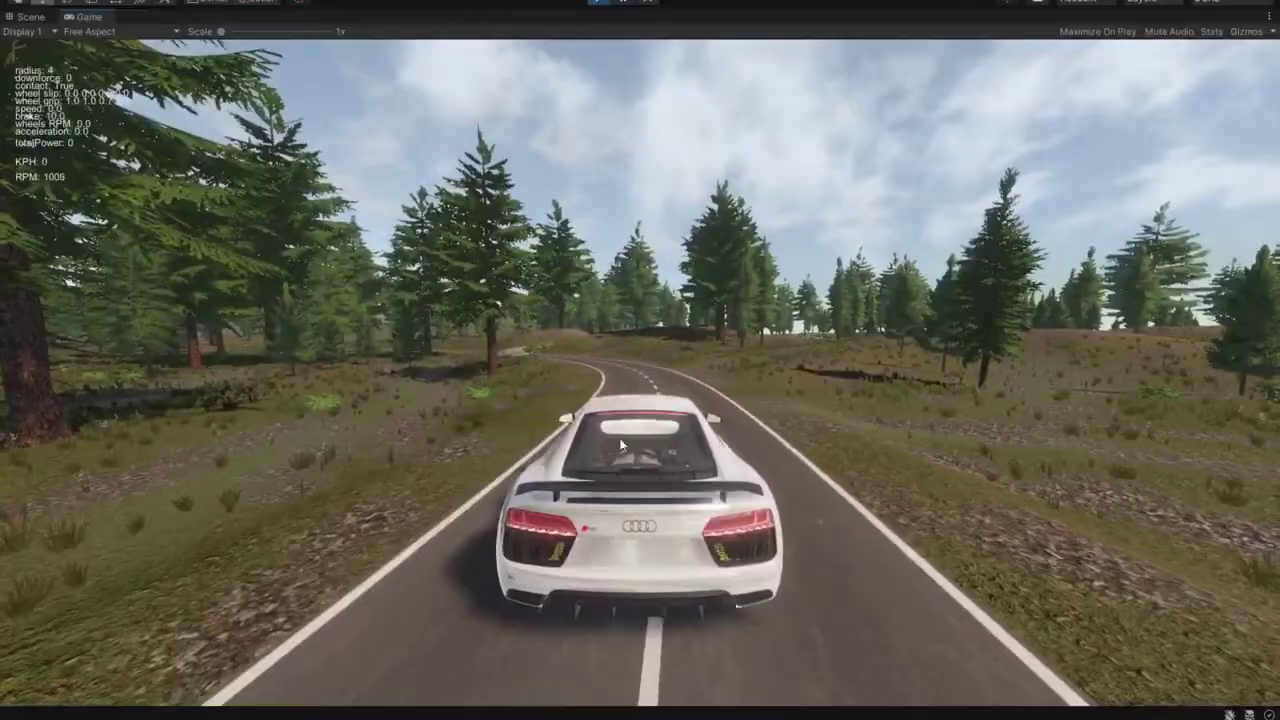
Bring the floating editor window over the game view and expand the Audi r8's Controller and Input Manager scripts
{"action": "key", "text": "alt+Tab"}
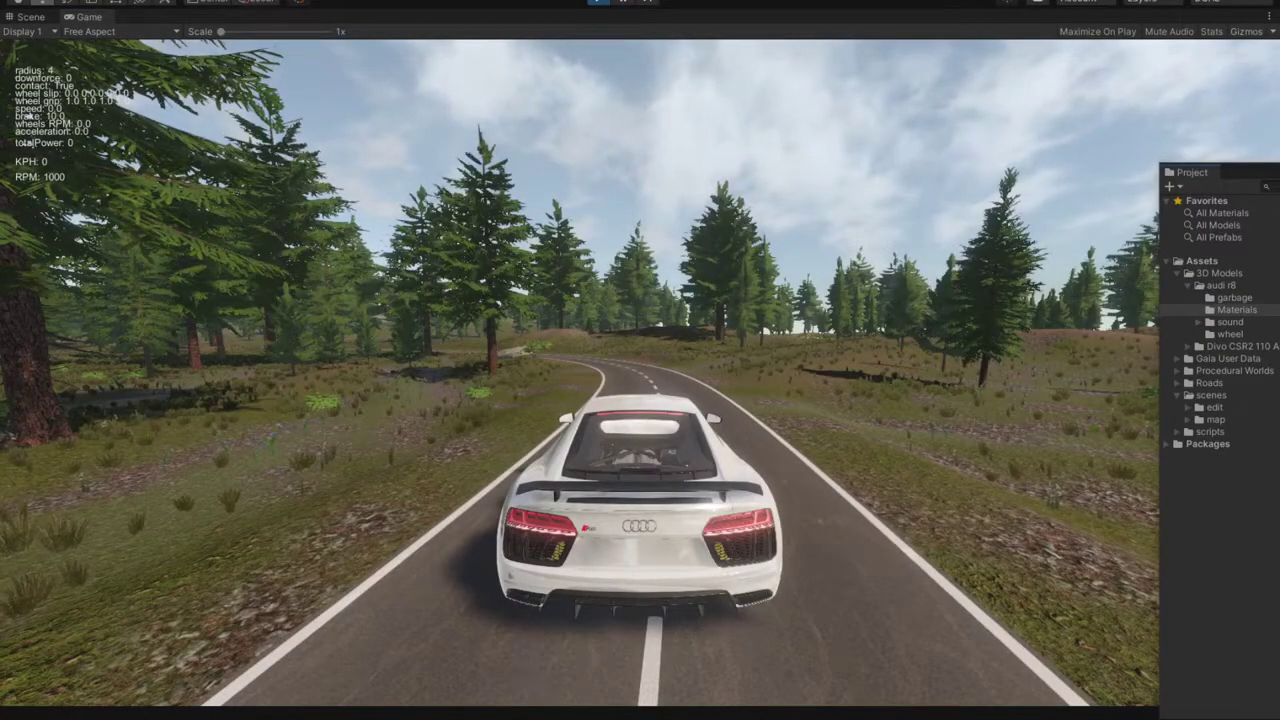
{"action": "left_click_drag", "start_coordinate": [1279, 172], "coordinate": [254, 137]}
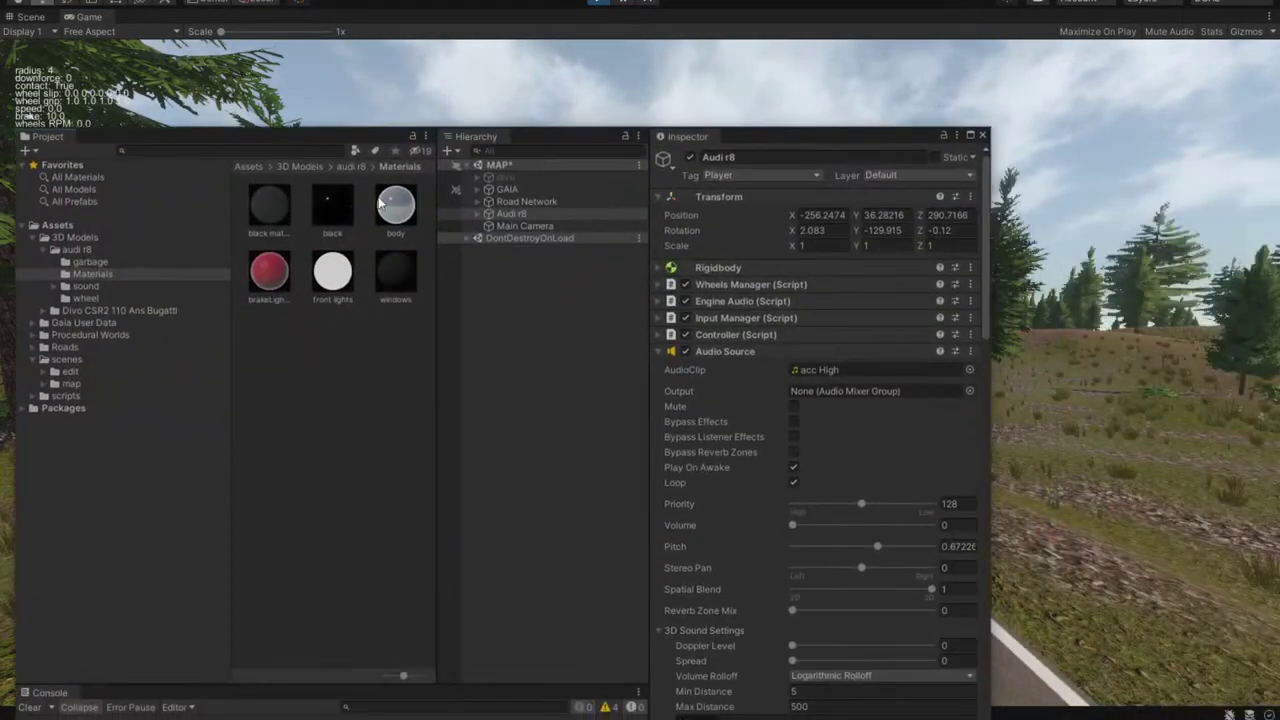
{"action": "left_click", "coordinate": [731, 336]}
{"action": "left_click", "coordinate": [715, 319]}
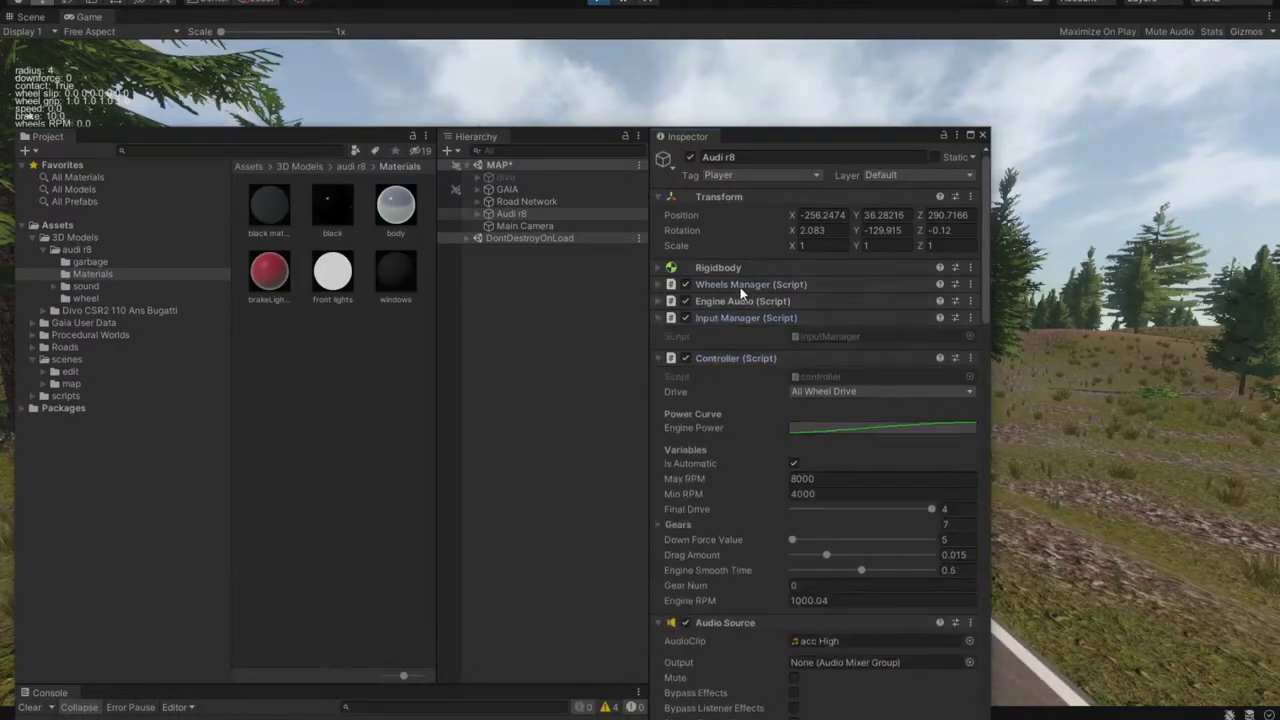
Examine the friction, wheel object and wheel collider settings in the Audi r8's Wheels Manager script, and collapse it again
{"action": "left_click", "coordinate": [740, 286]}
{"action": "scroll", "coordinate": [800, 410], "scroll_direction": "down", "scroll_amount": 3}
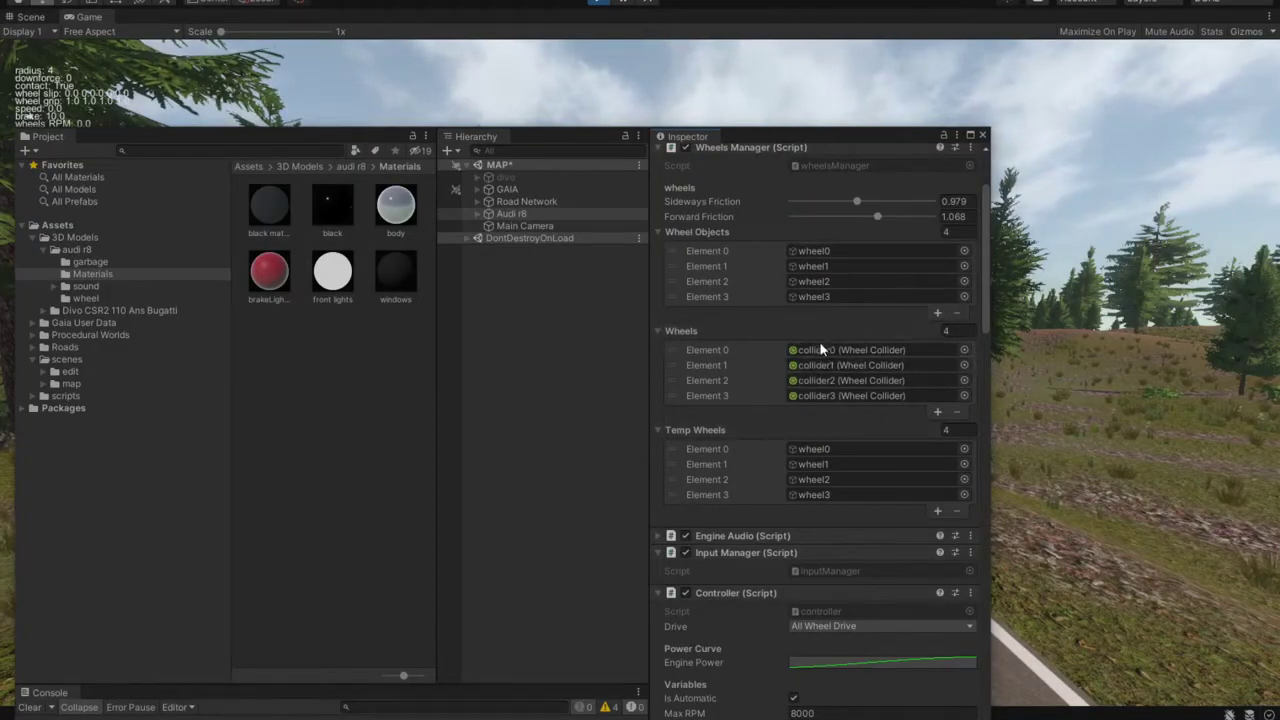
{"action": "scroll", "coordinate": [720, 196], "scroll_direction": "up", "scroll_amount": 3}
{"action": "left_click", "coordinate": [716, 286]}
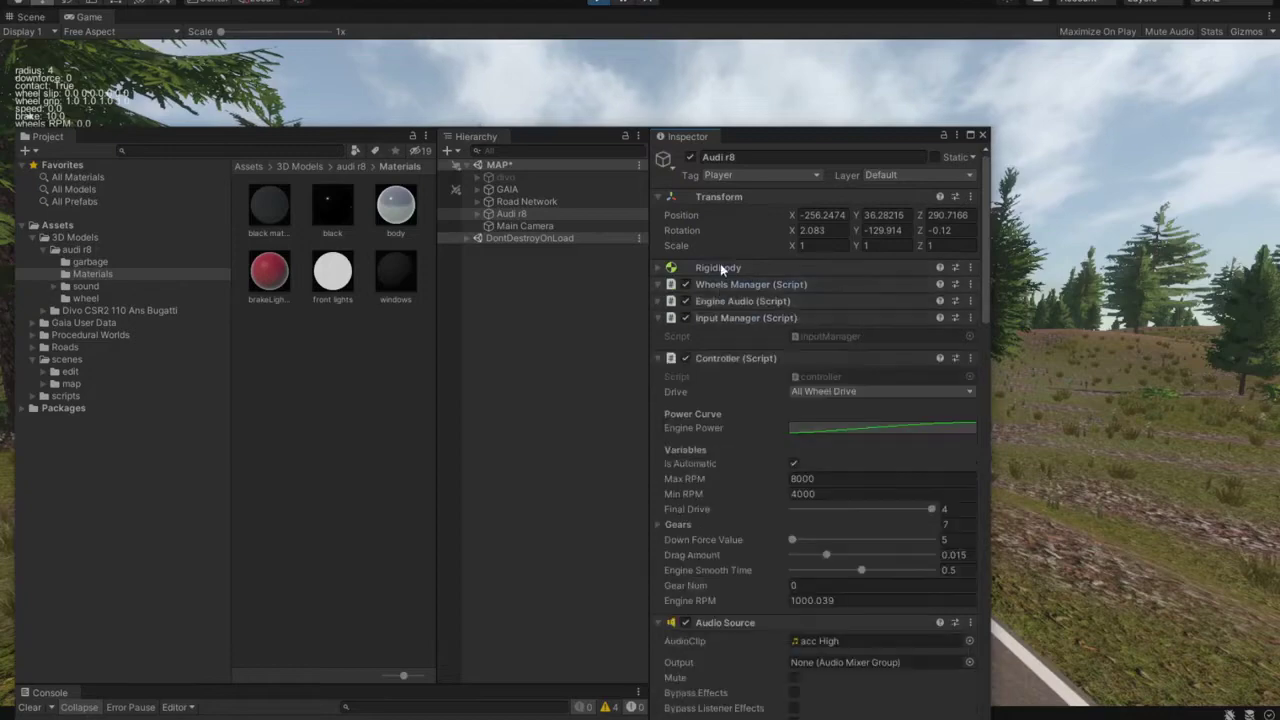